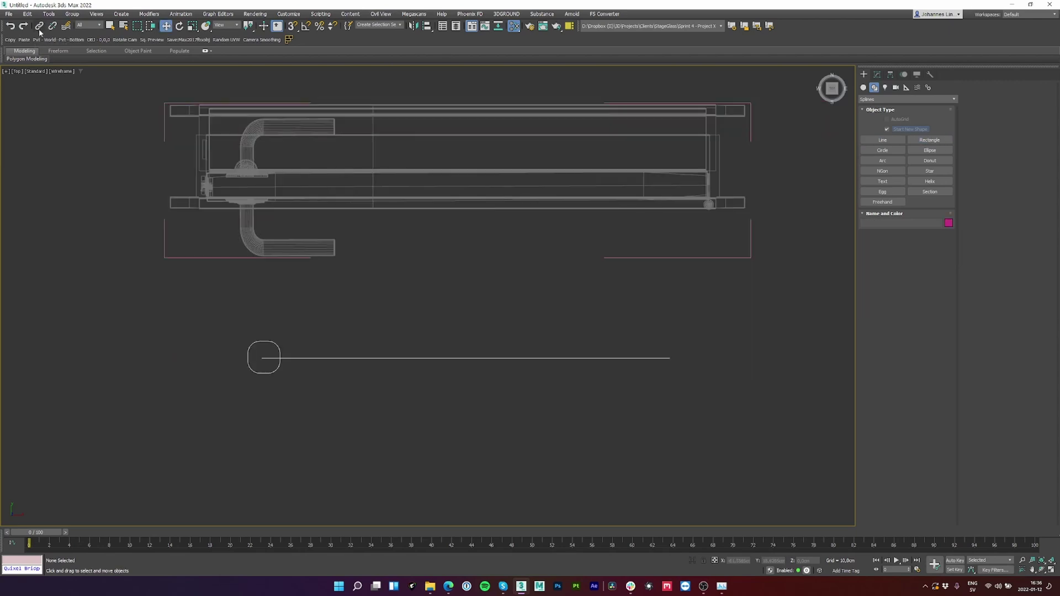
- Link the small rounded rectangle to the line as its parent and assign a Float Limit controller to the rectangle's X Position
click(39, 25)
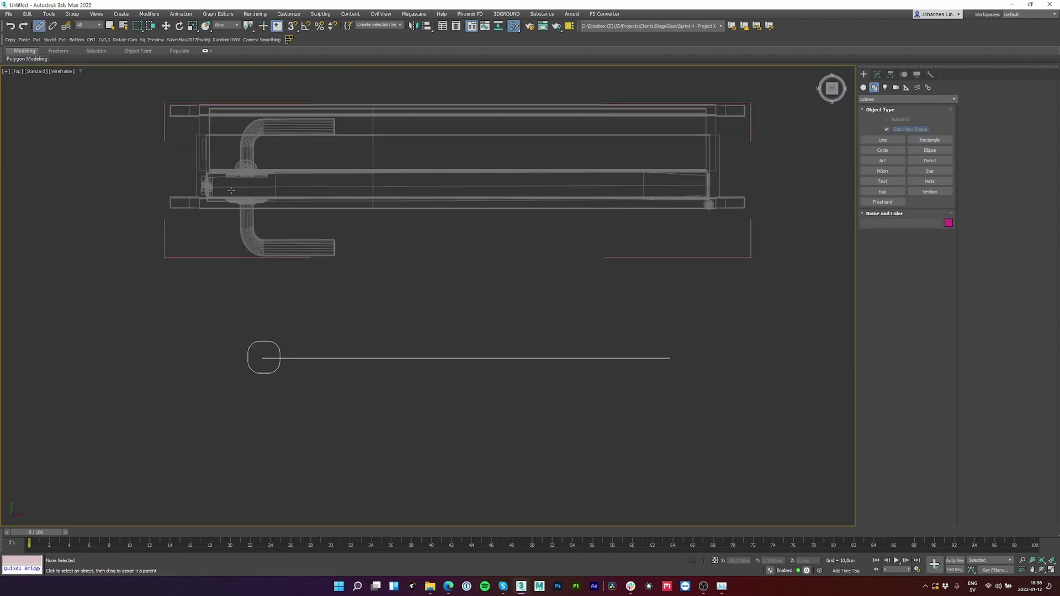
drag(269, 341, 324, 360)
right_click(270, 343)
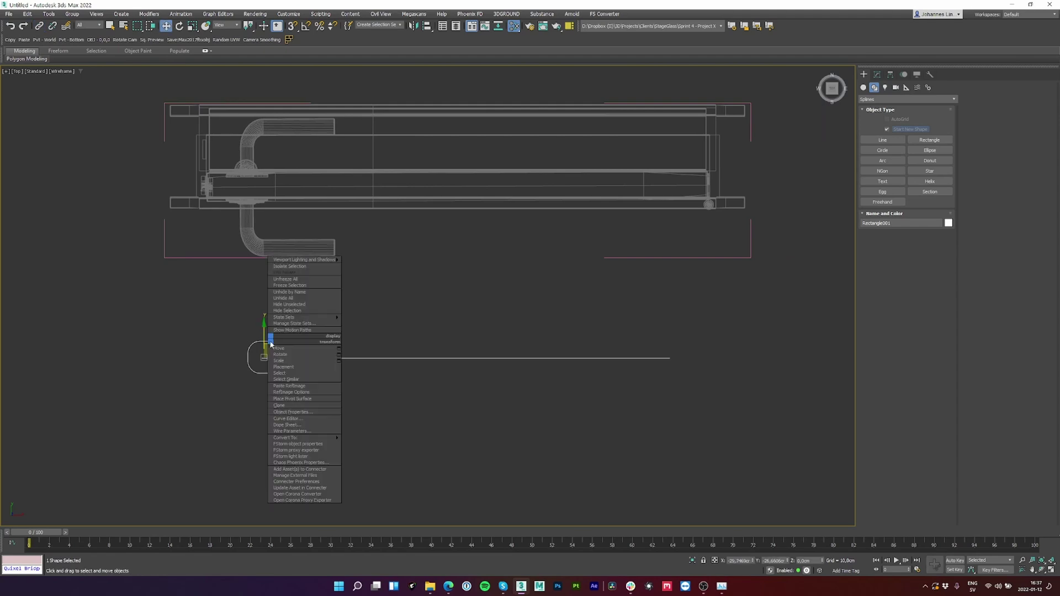
click(298, 419)
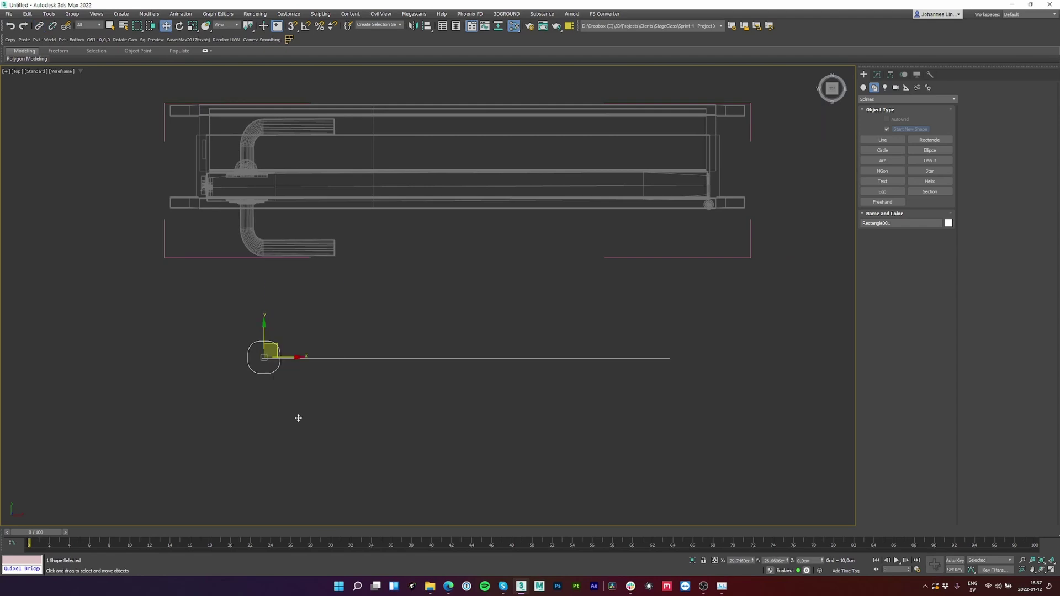
right_click(394, 196)
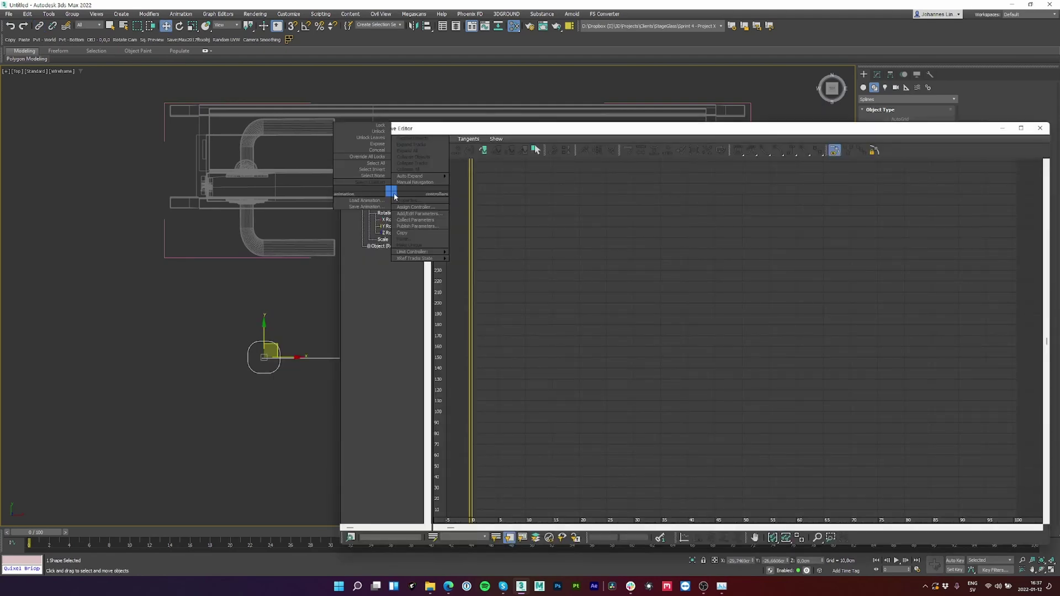
click(416, 207)
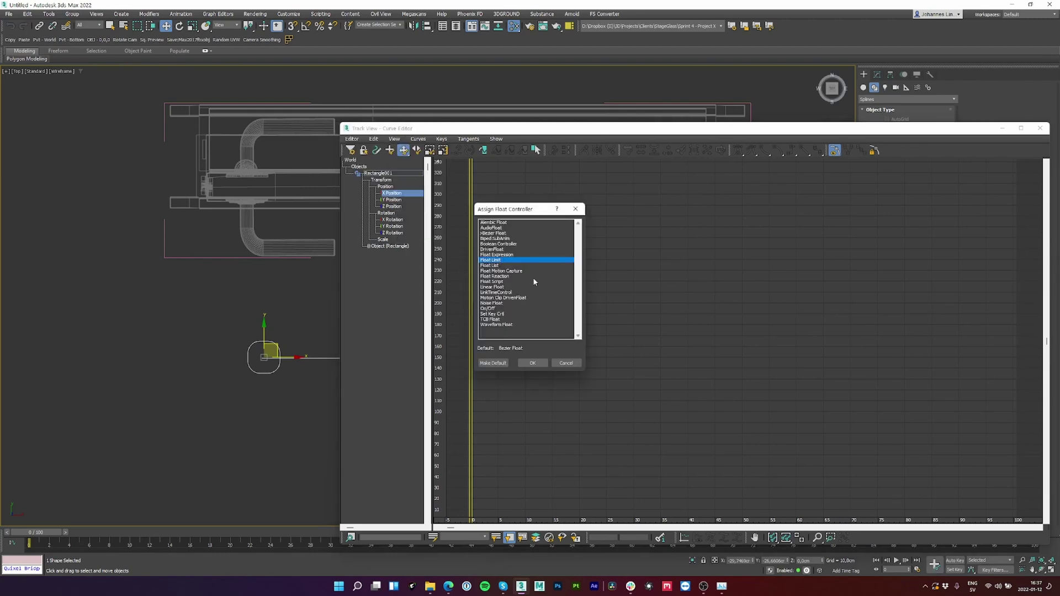
click(540, 363)
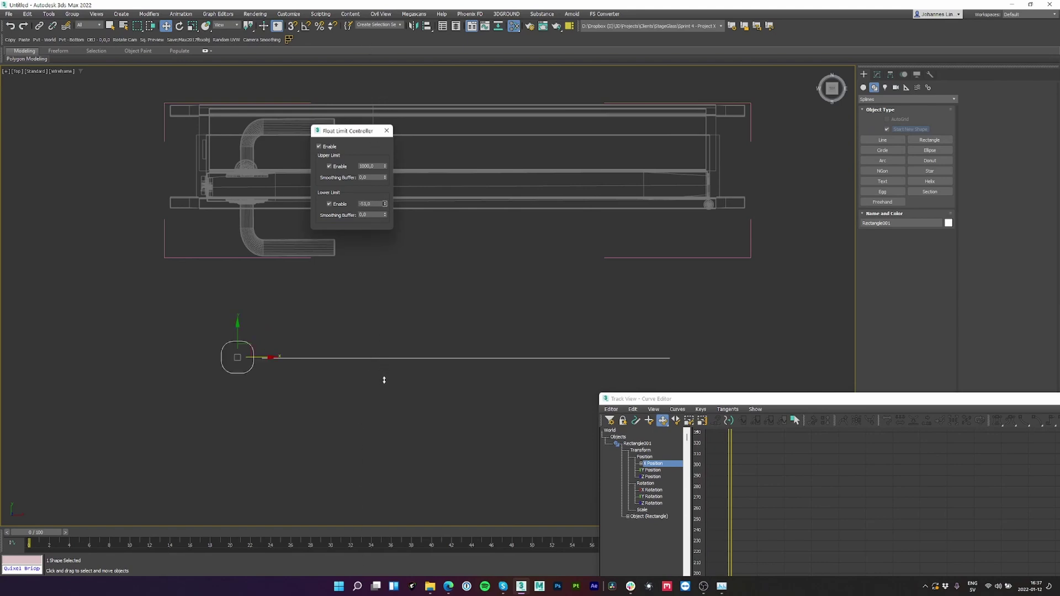
- Set the Float Limit controller's lower limit to -32 and upper limit to 32, matching the ends of the line
drag(384, 380, 386, 372)
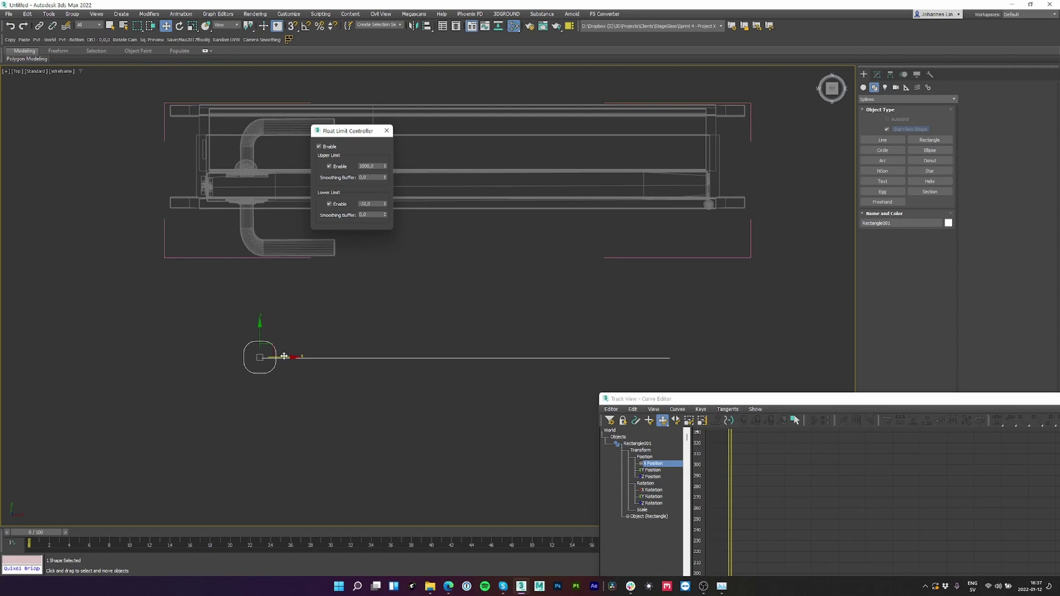
drag(284, 357, 712, 394)
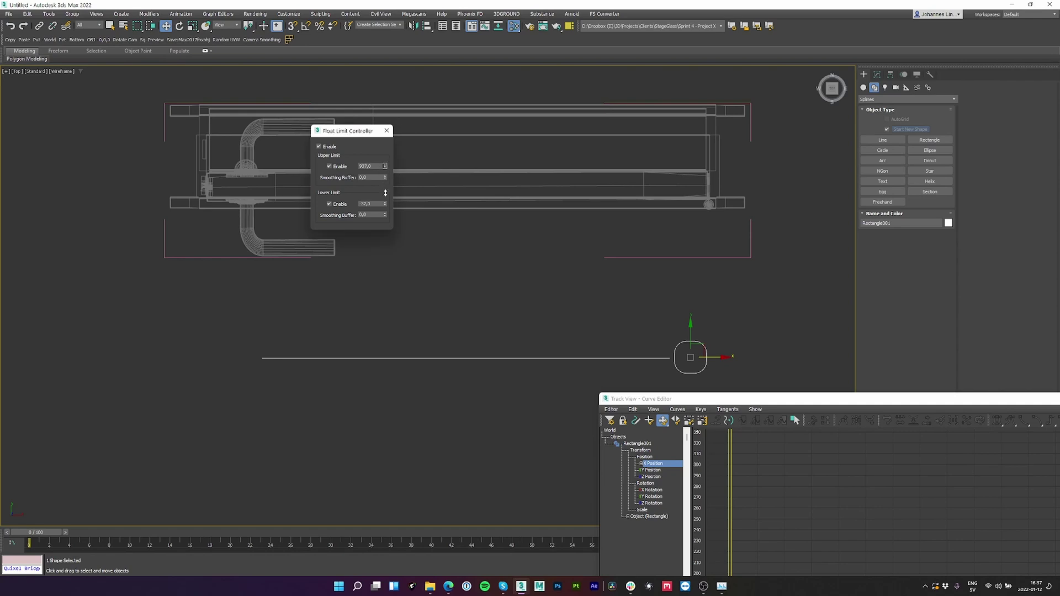
drag(376, 297, 392, 567)
- Lock all move, rotate and scale axes of the small rectangle except movement along X
click(891, 75)
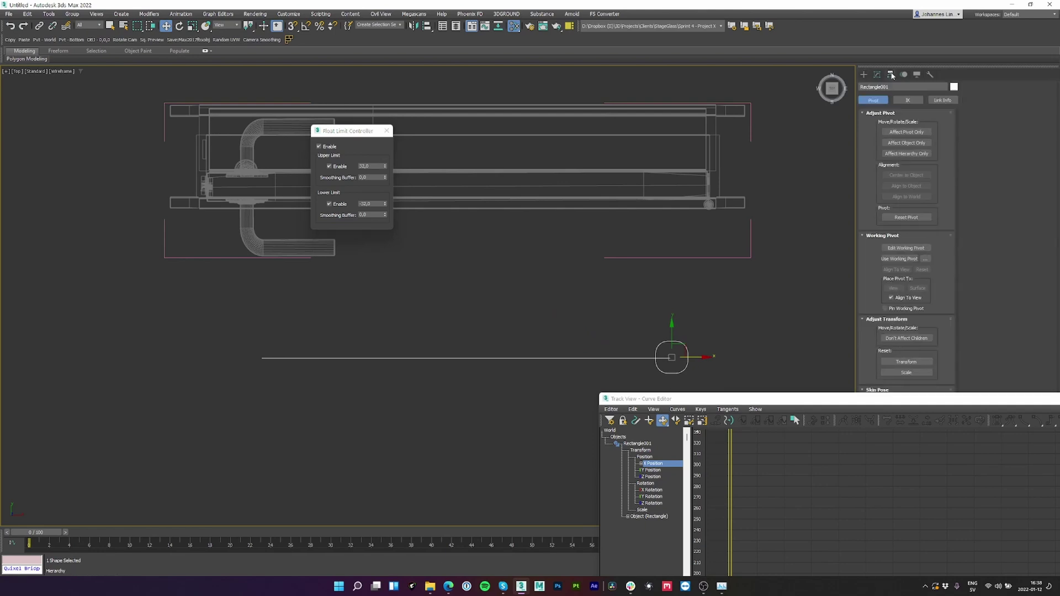
click(942, 101)
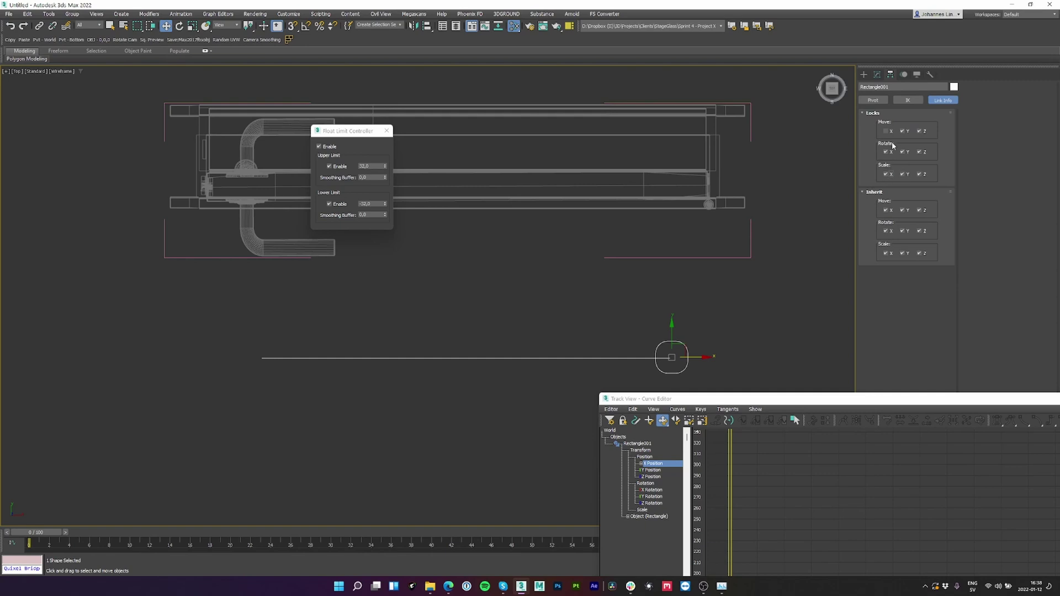
- Test the slider in the perspective view by sliding the handle and moving the parent line, and undo the line's move
key(p)
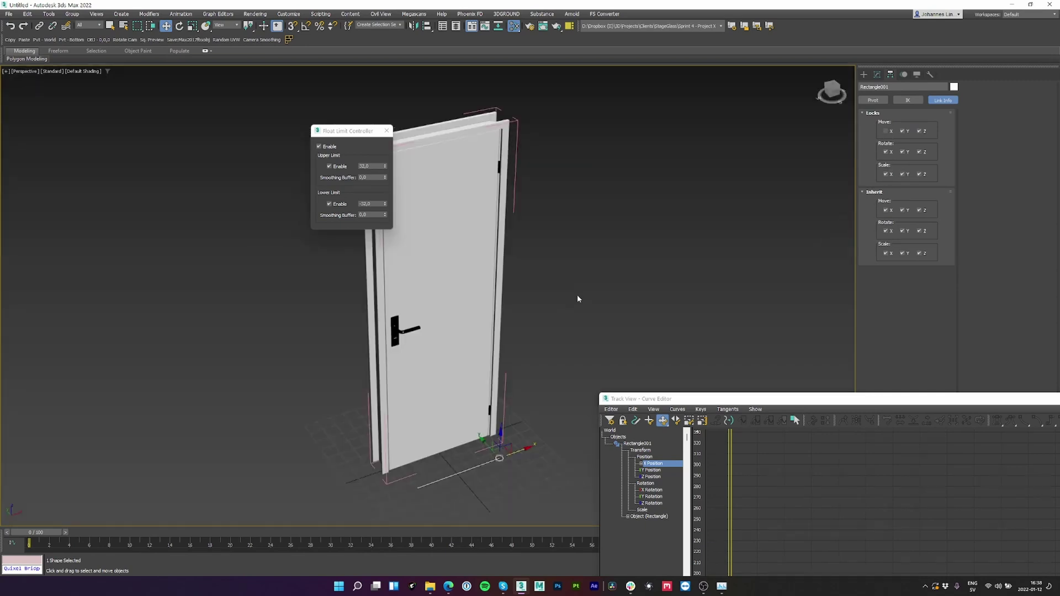
alt+middle_drag(577, 295, 547, 316)
key(z)
scroll(475, 397, down, 5)
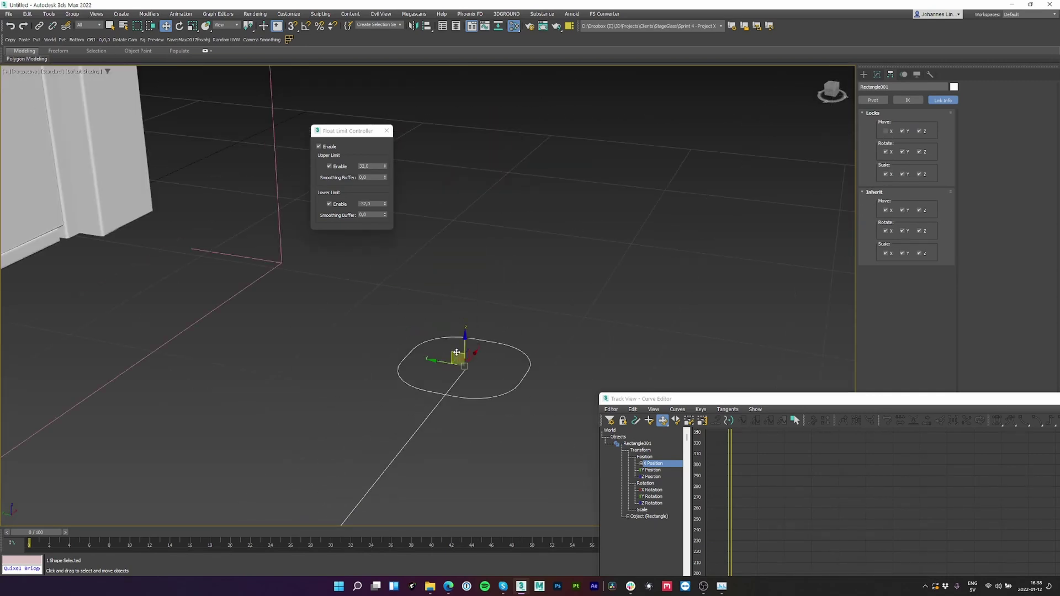
scroll(520, 321, down, 6)
alt+middle_drag(534, 324, 546, 321)
drag(555, 325, 689, 344)
click(459, 329)
alt+middle_drag(459, 346, 491, 326)
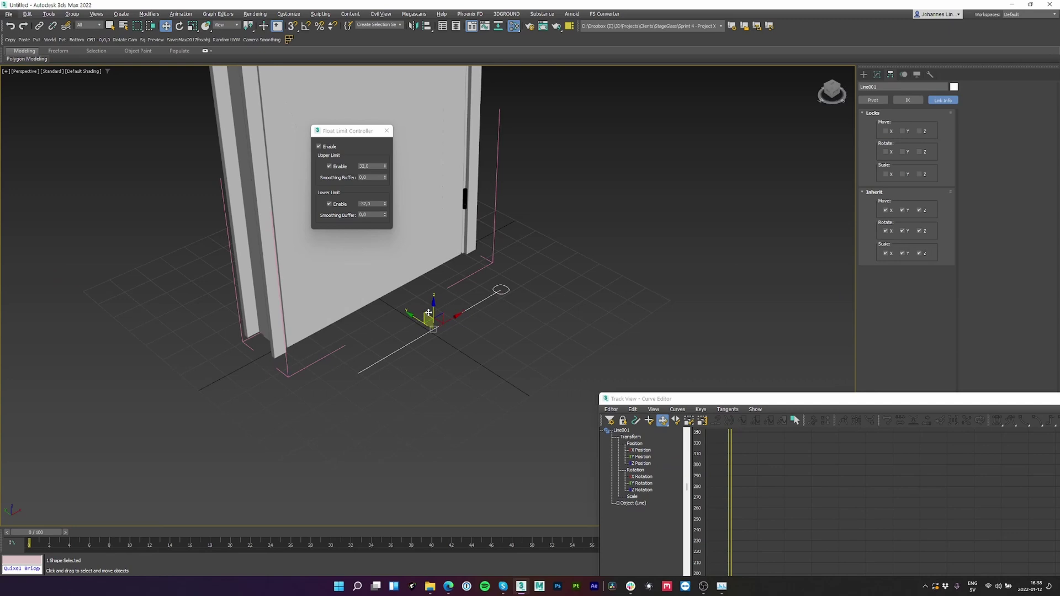
drag(424, 311, 468, 308)
key(ctrl+z)
- Draw a rectangle about 72 by 35 cm around the slider in the top view and round its corners by about 6.5 cm
click(924, 142)
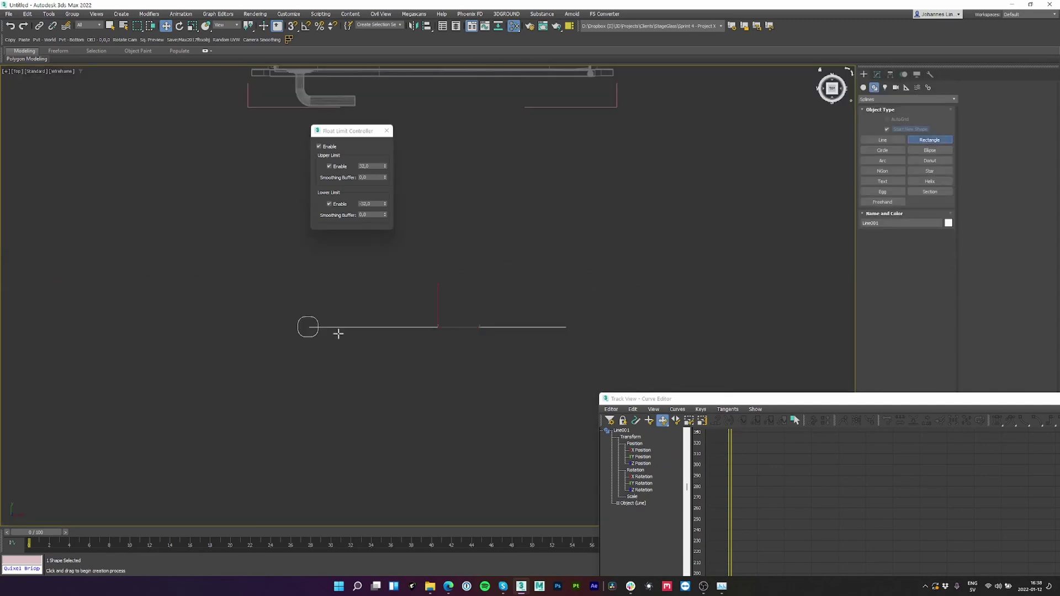
drag(284, 354, 577, 213)
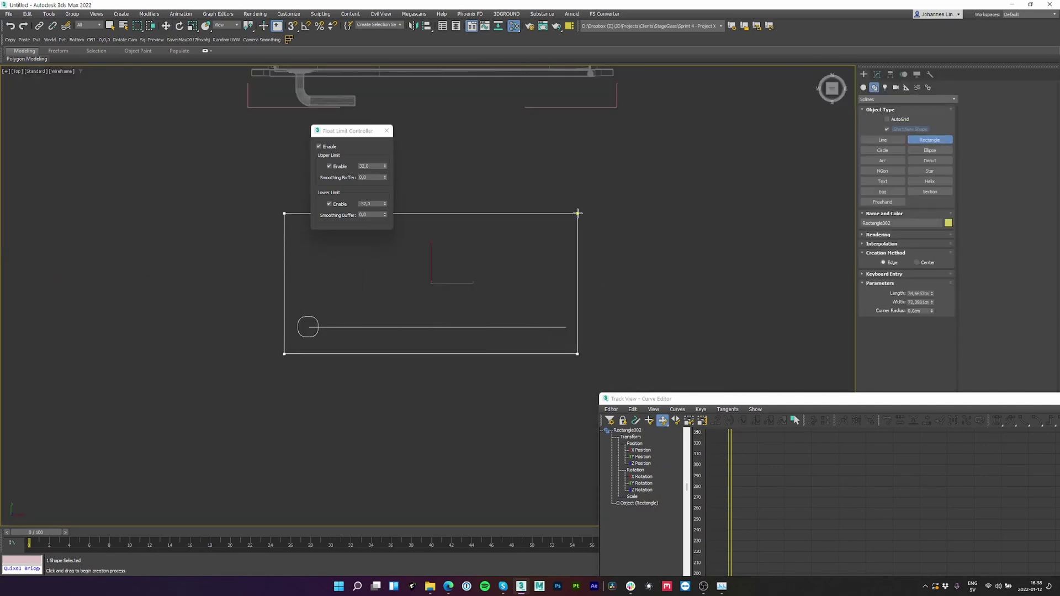
- Add a text shape reading "Door Open/Close" above the slider line, sized to fit inside the outer rectangle
click(443, 267)
drag(900, 264, 762, 255)
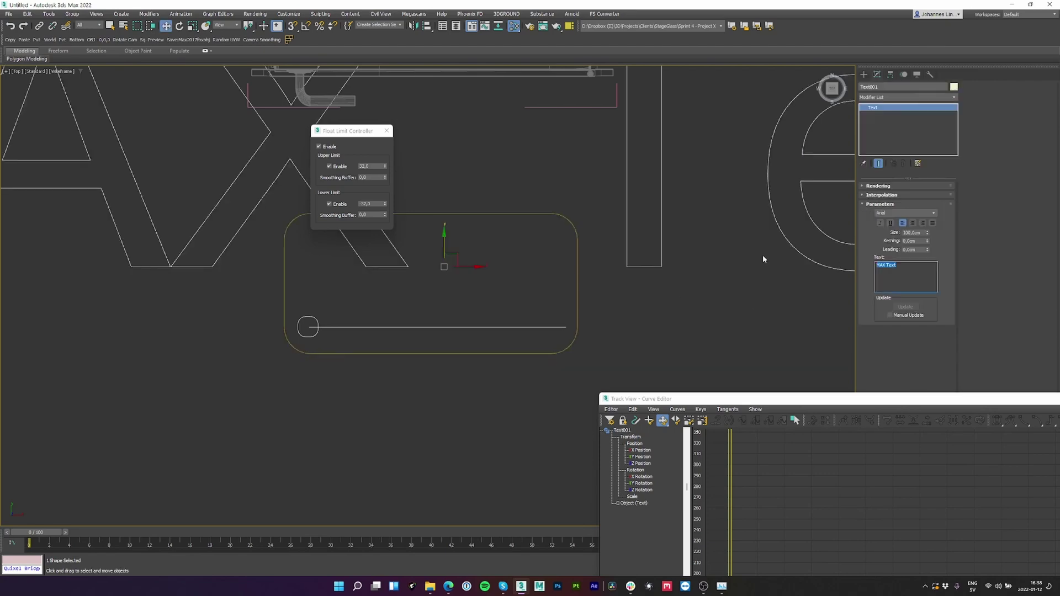
key(BackSpace)
text(Door  )
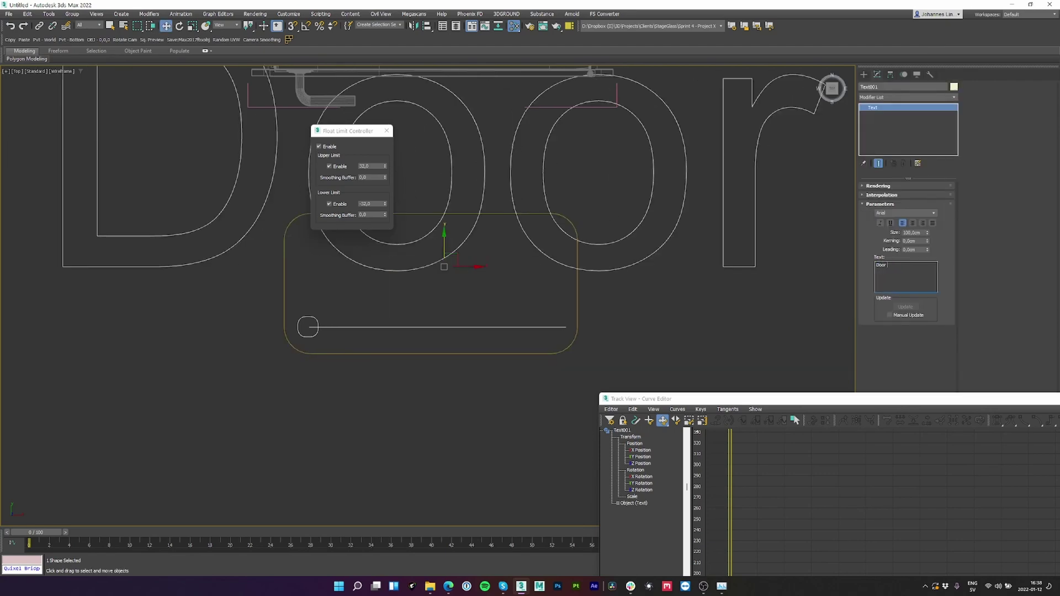
text(Open/Close)
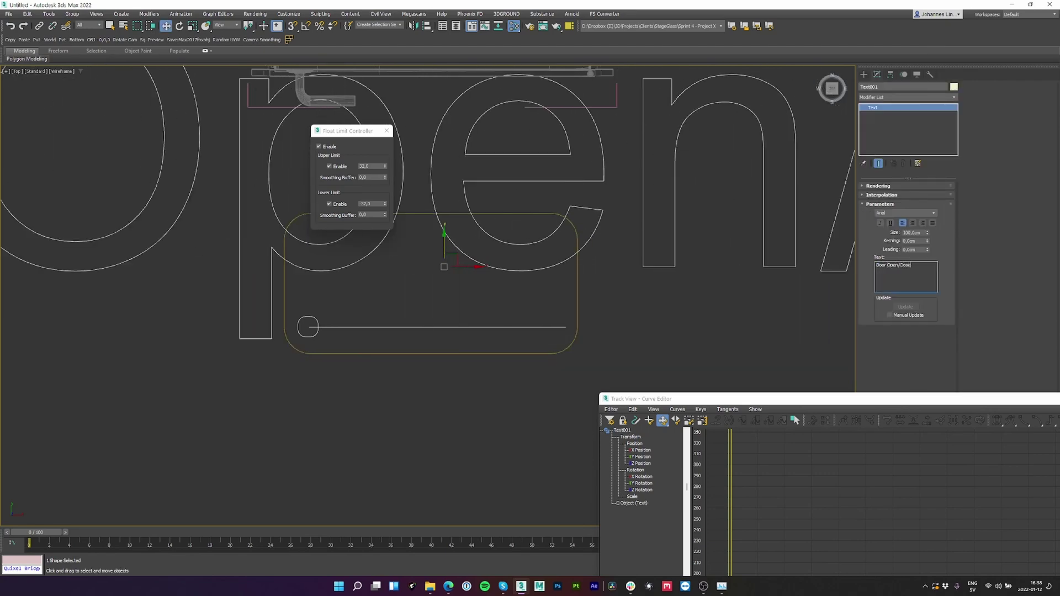
- Link the slider line and the text shape to the outer rounded rectangle
ctrl+click(471, 311)
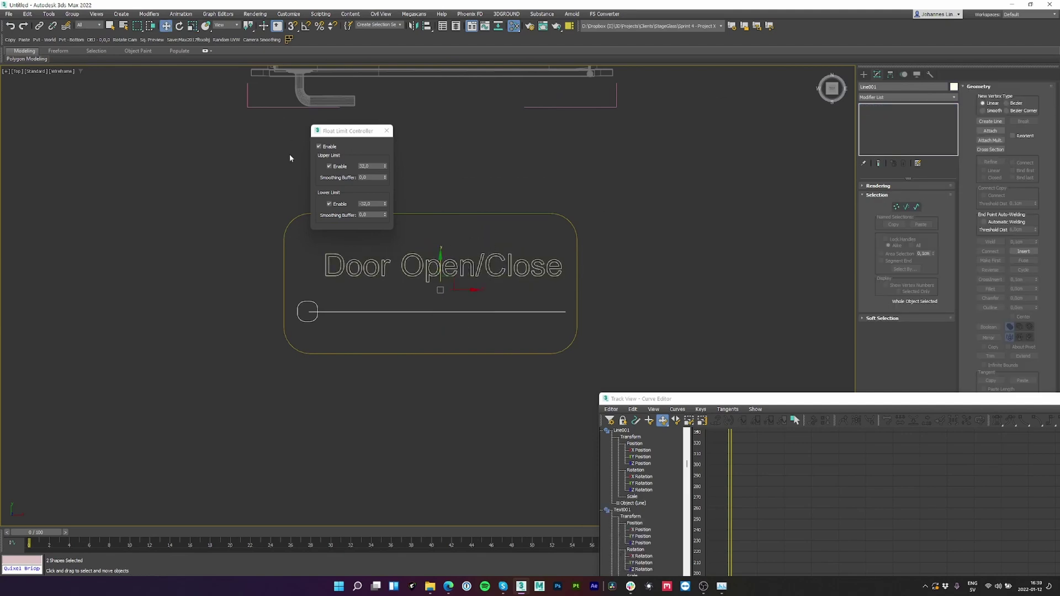
click(39, 26)
drag(431, 216, 430, 215)
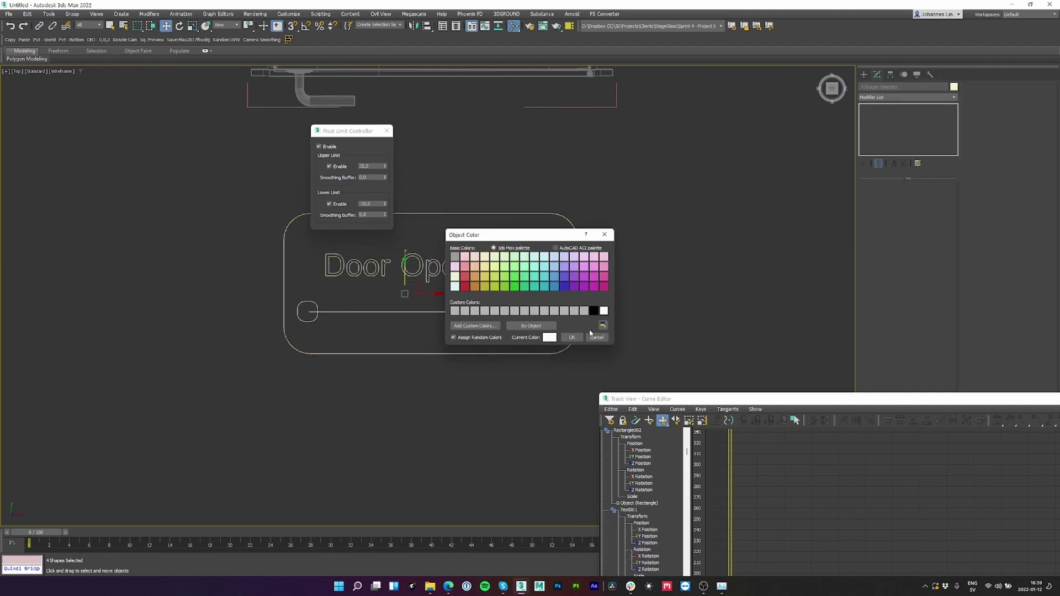
- Set the object color of all four control shapes to white and test-move the outer rectangle with its linked shapes
click(572, 337)
click(613, 318)
click(458, 213)
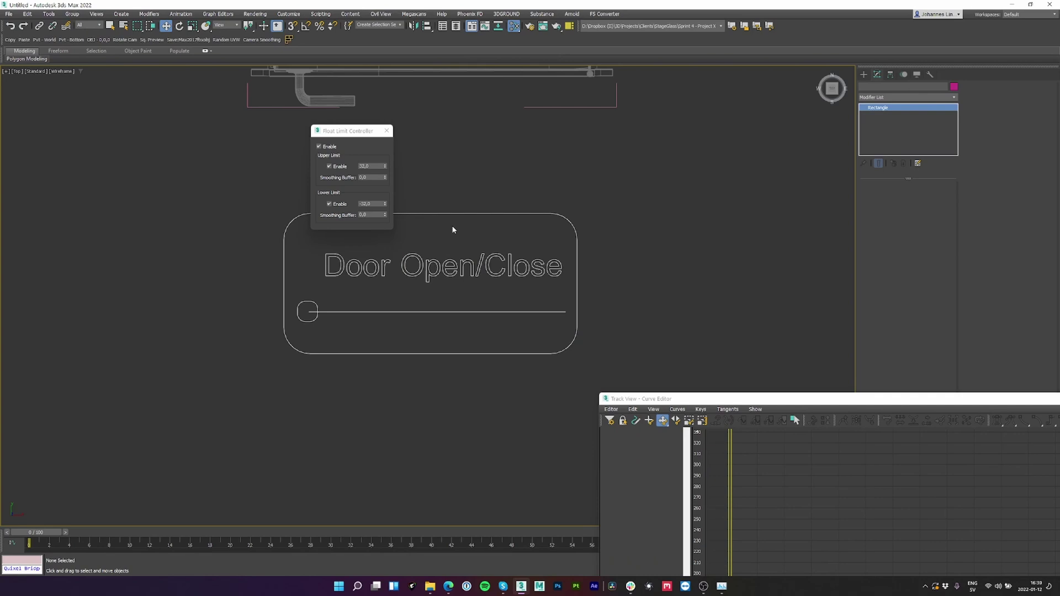
drag(443, 271, 495, 239)
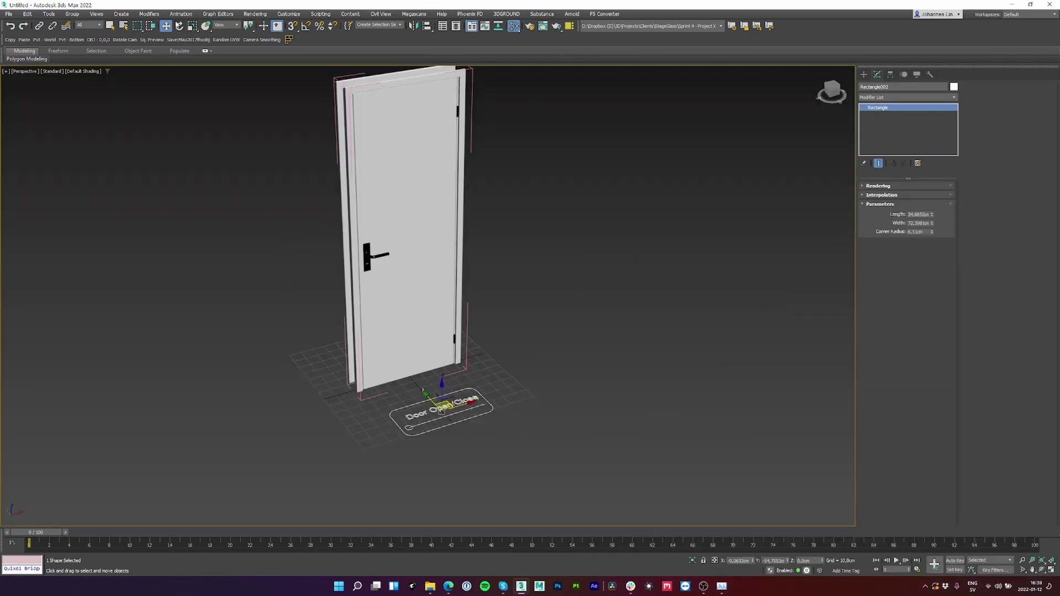
- Open the Reaction Manager and add the handle's X Position "Limited Controller: Bezier Float" as the reaction master
click(178, 14)
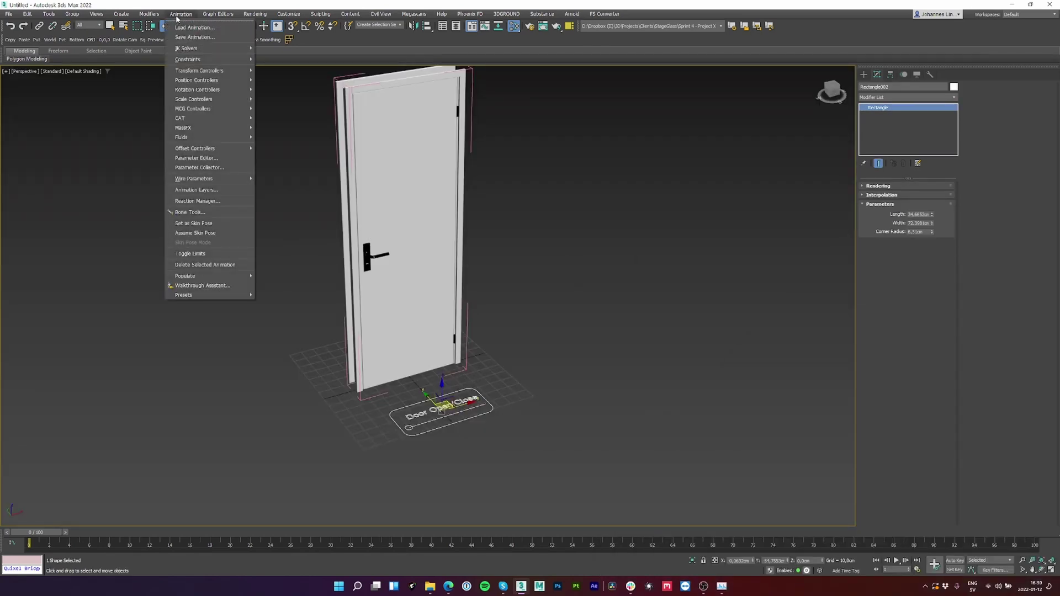
click(210, 202)
drag(464, 168, 675, 112)
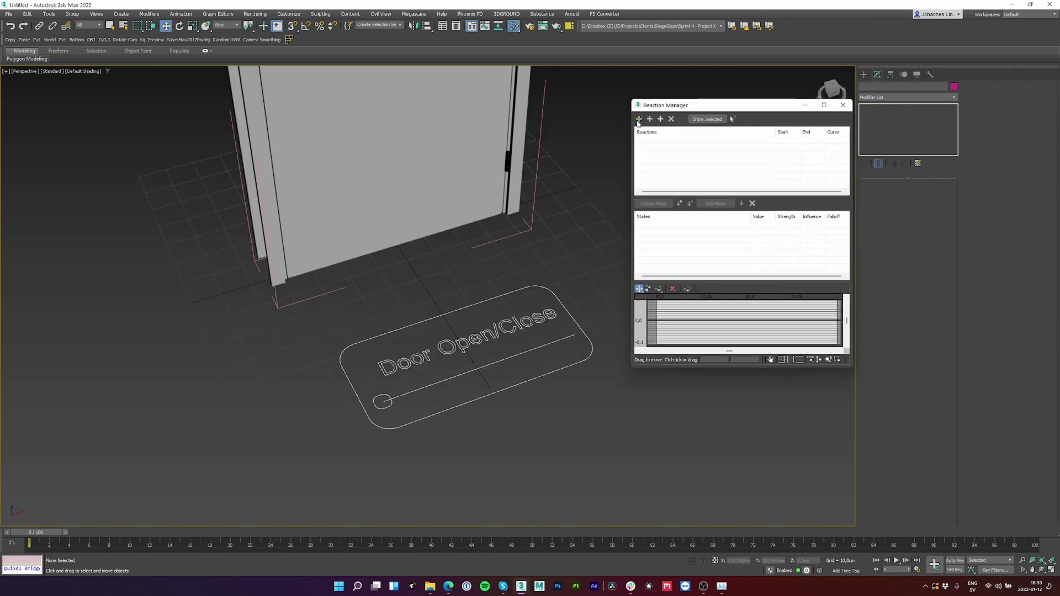
click(638, 119)
click(385, 403)
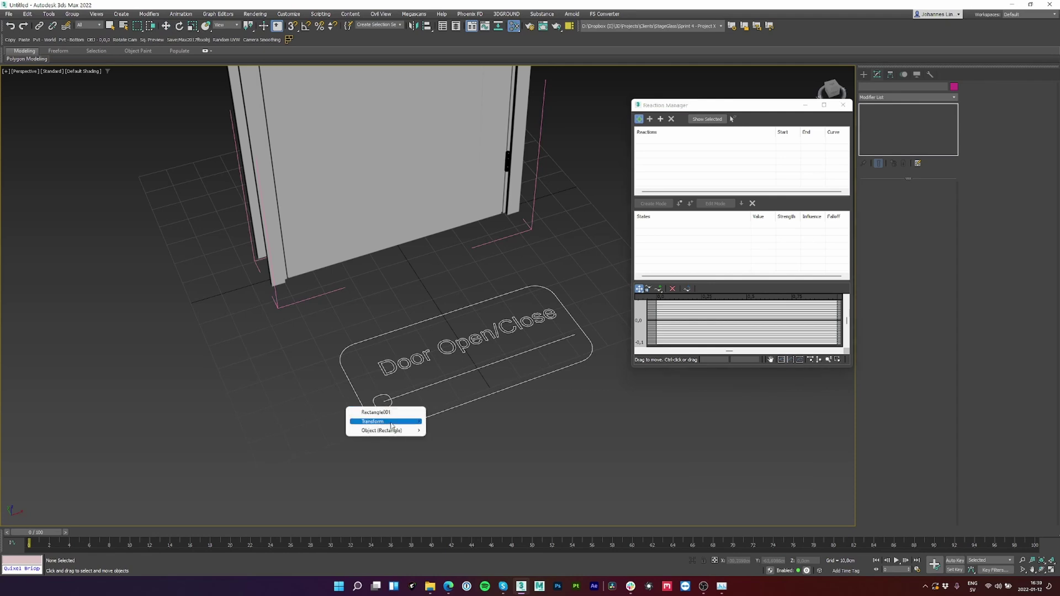
mouse_move(386, 422)
mouse_move(454, 424)
mouse_move(506, 421)
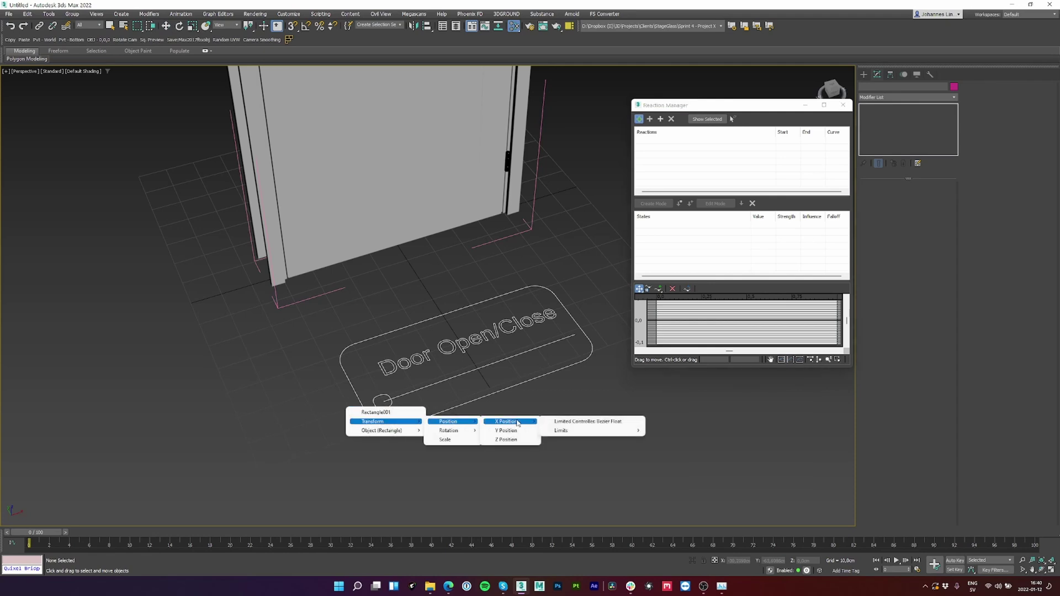
click(586, 422)
- Add the door's Z Rotation as the slave of the handle's X Position reaction
click(434, 136)
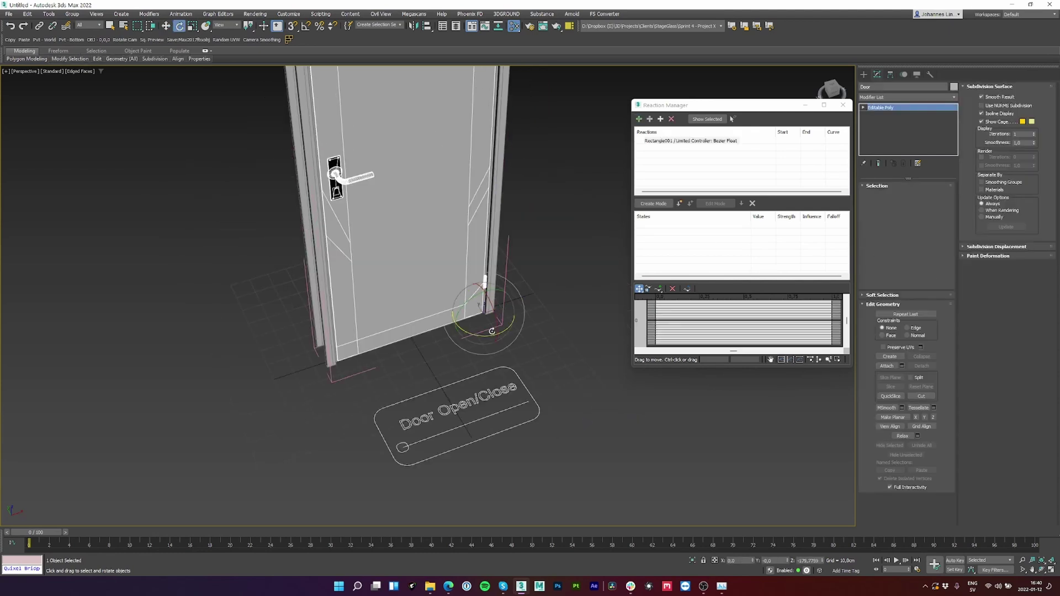
drag(492, 331, 508, 335)
right_click(508, 334)
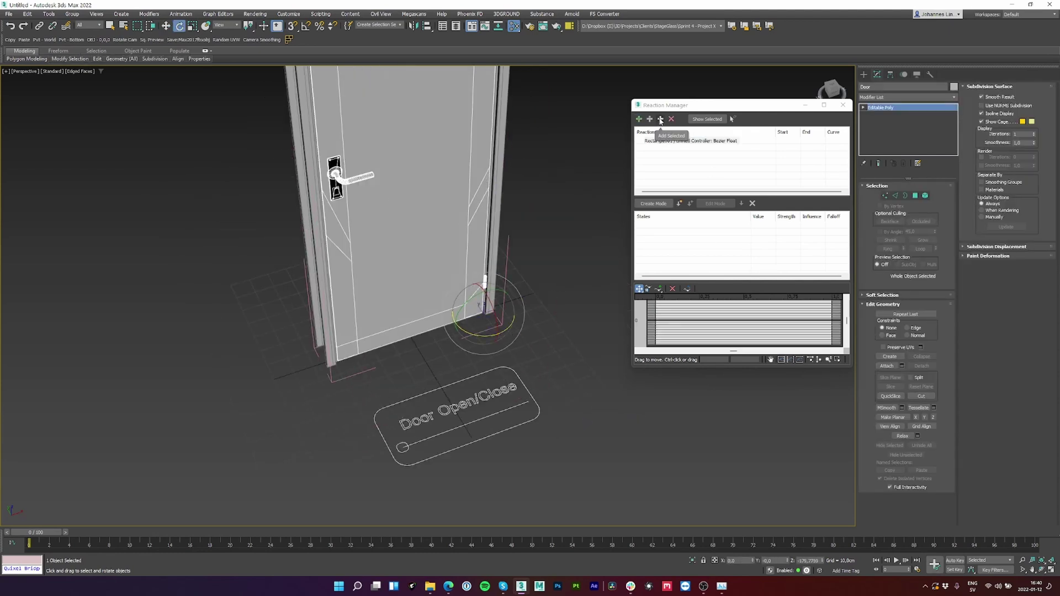
click(660, 120)
mouse_move(664, 124)
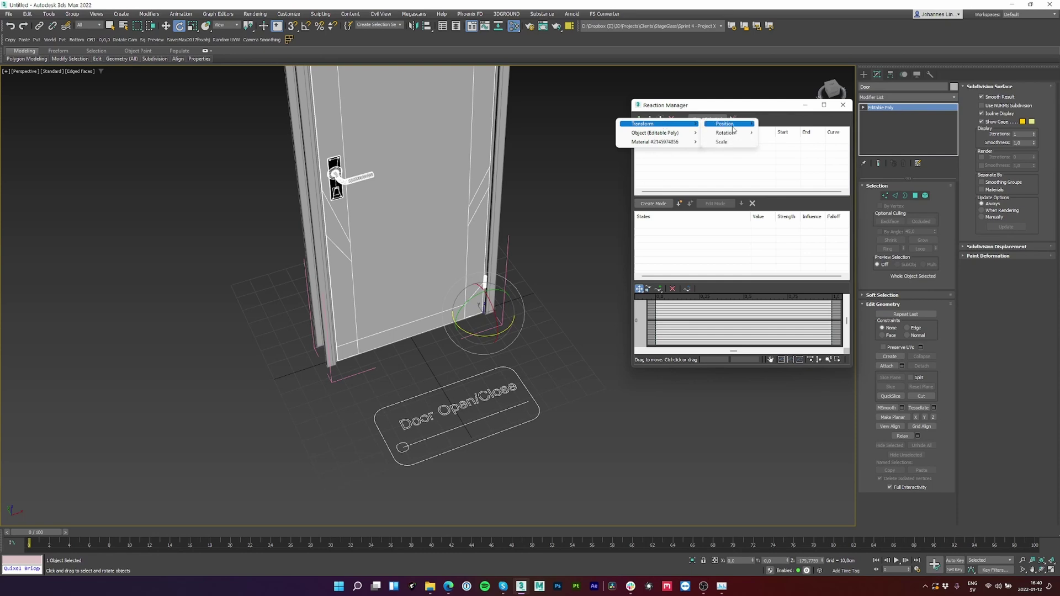
mouse_move(727, 133)
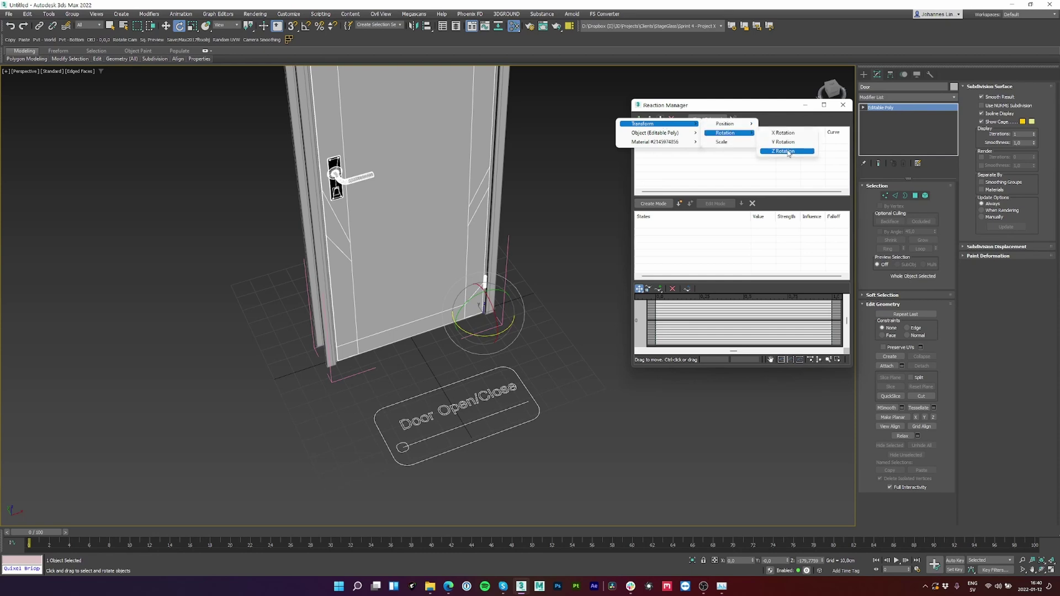
click(784, 151)
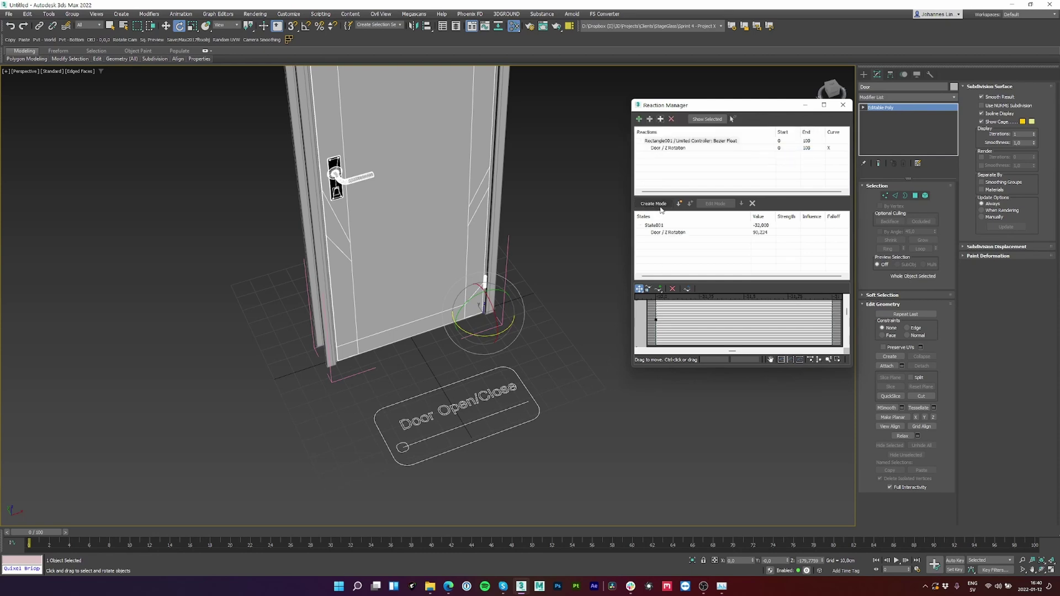
- Create a second reaction state with the handle at the far end of the line and the door rotated open about 135 degrees
click(660, 206)
key(w)
click(403, 447)
drag(421, 442, 564, 419)
click(463, 298)
key(e)
drag(486, 334, 599, 317)
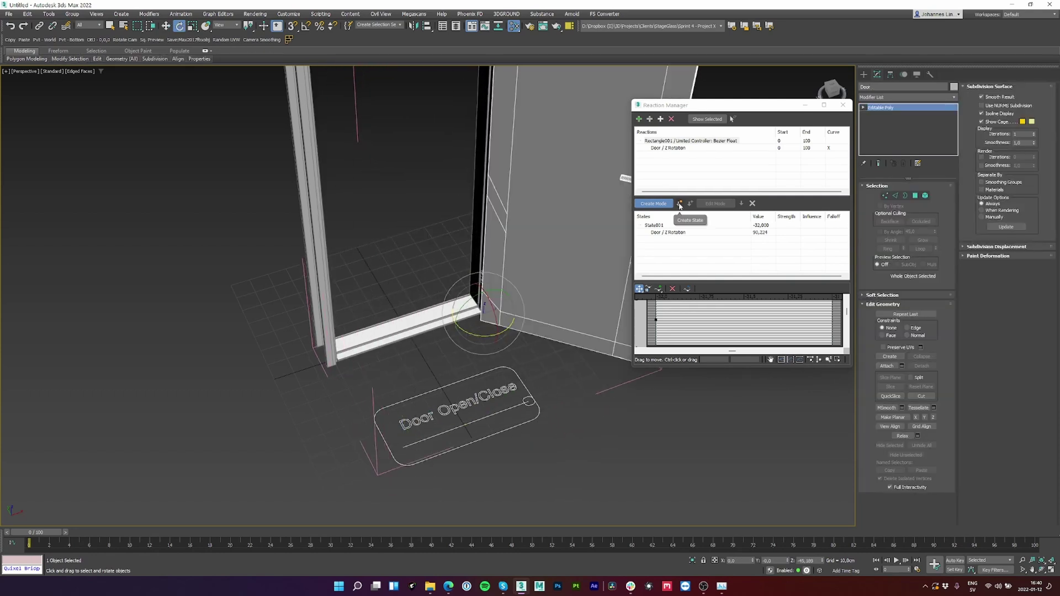
click(679, 204)
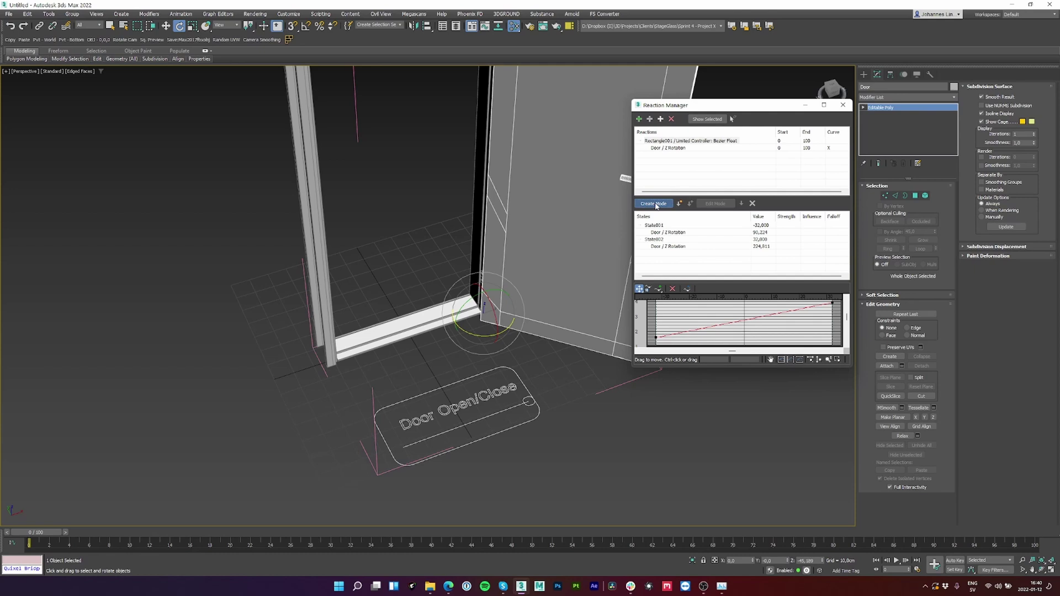
click(655, 203)
- Slide the handle back to the starting end of its line to test the door closing
click(535, 403)
key(w)
drag(555, 395, 521, 414)
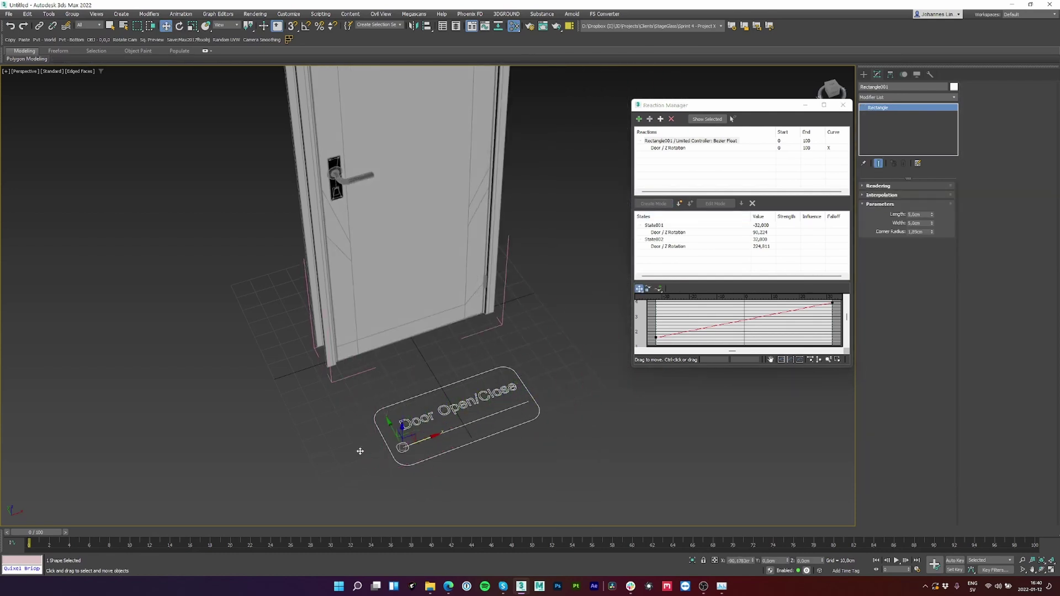
- Clone the whole door together with its slider control and place the copy beside the original
scroll(362, 314, down, 3)
click(362, 314)
shift+drag(361, 314, 462, 309)
click(531, 328)
click(544, 365)
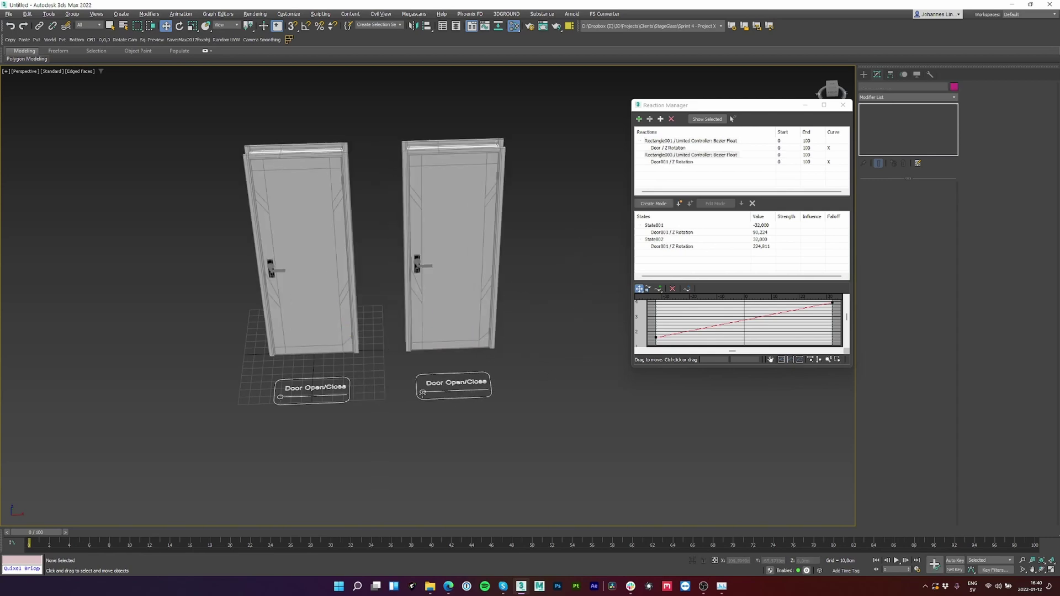
- Slide the copied door's handle to the far end of its line to test the door opening
click(437, 392)
drag(436, 392, 468, 389)
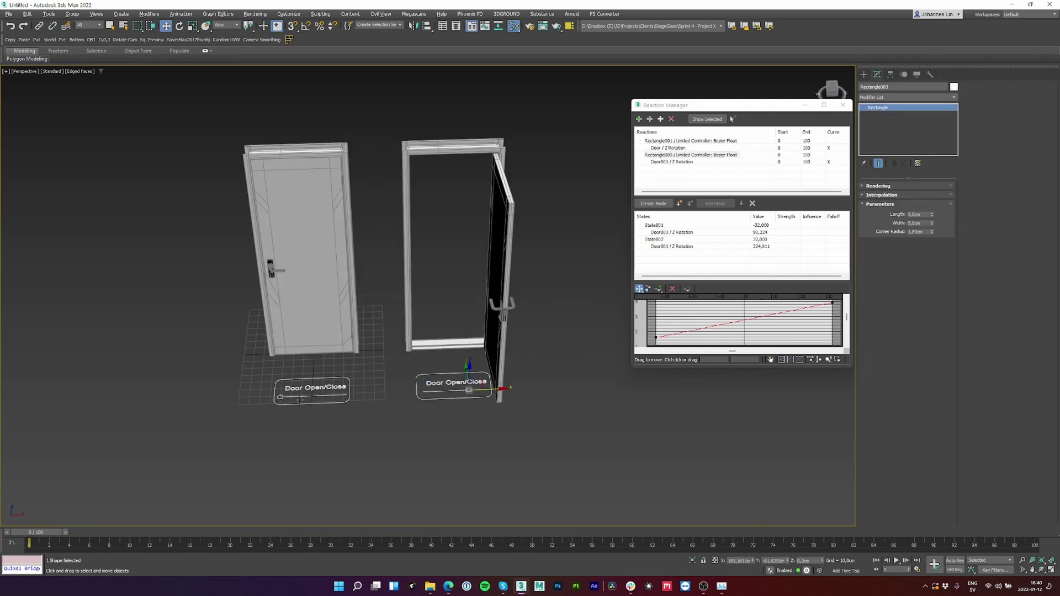
- Clone all shapes of the original door's slider control for use with the dishwasher model
drag(300, 400, 323, 398)
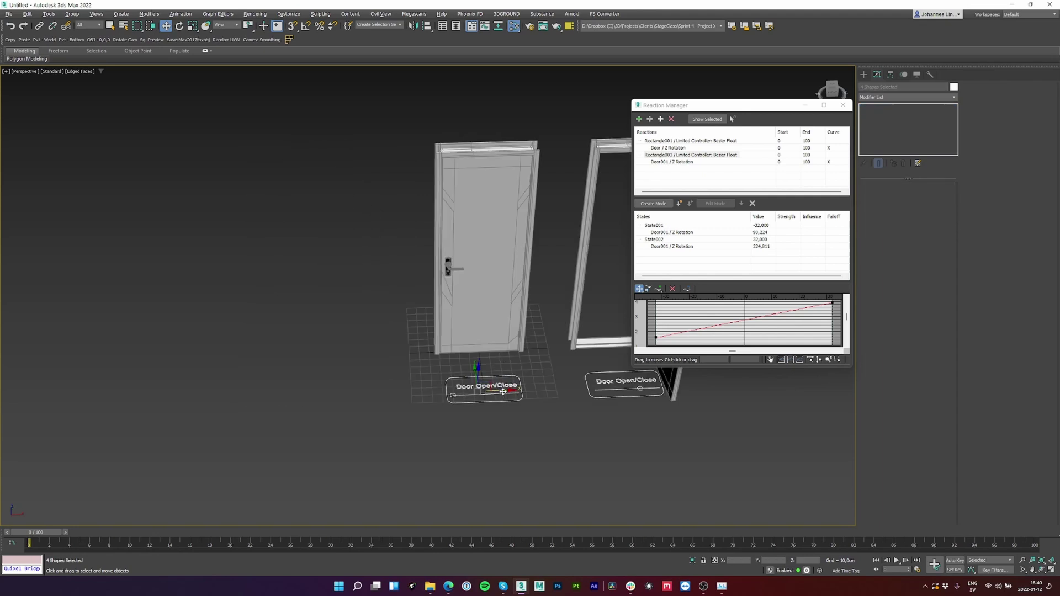
mouse_move(503, 391)
shift+mouse_down()
mouse_move(386, 391)
mouse_move(348, 406)
shift+mouse_up()
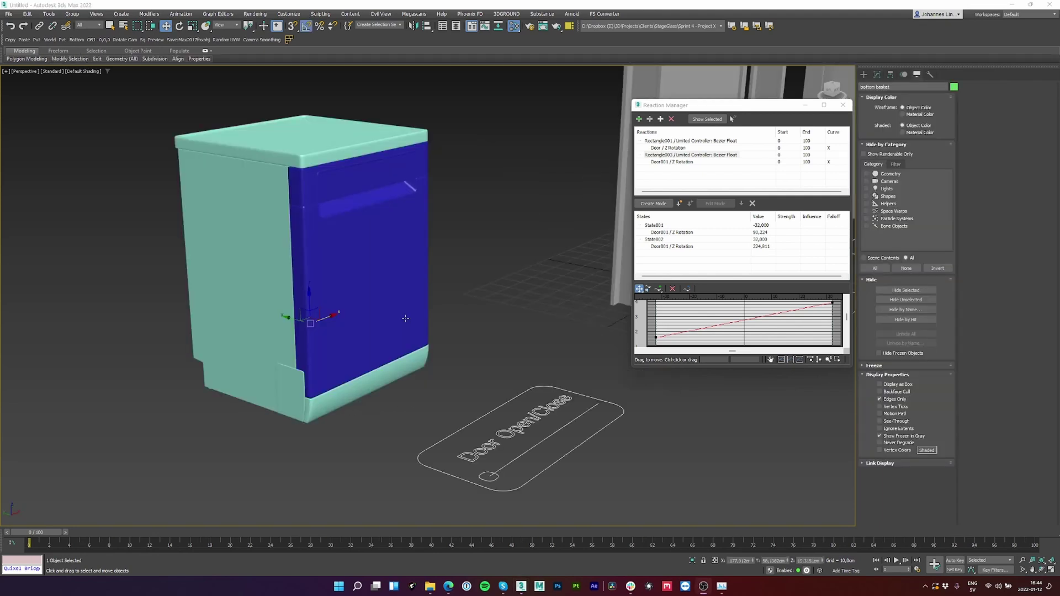
- Add the dishwasher slider handle's X Position Limited Controller: Bezier Float as a new reaction master
click(504, 258)
click(417, 311)
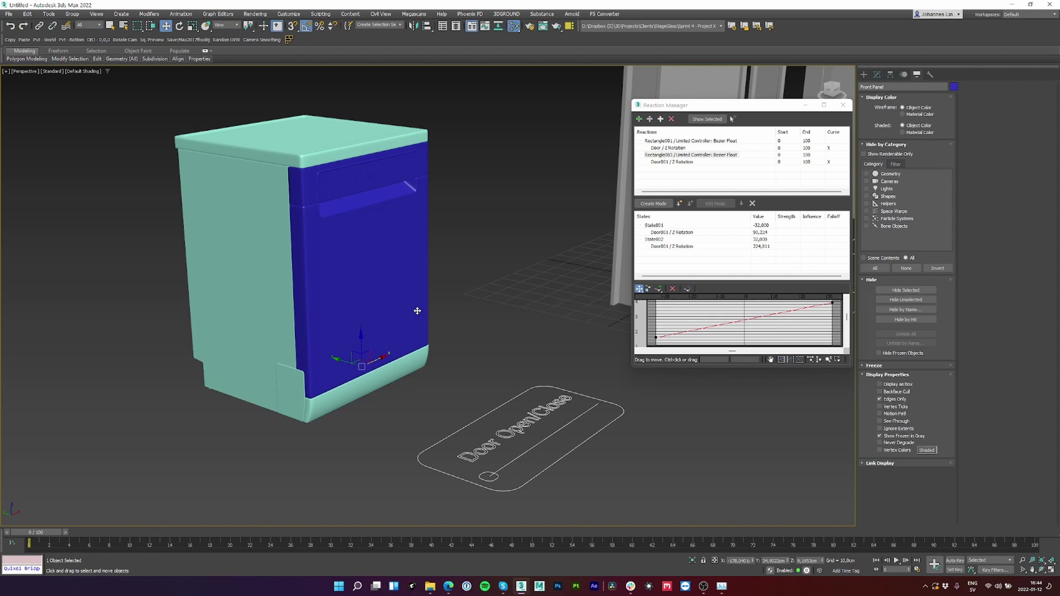
click(493, 481)
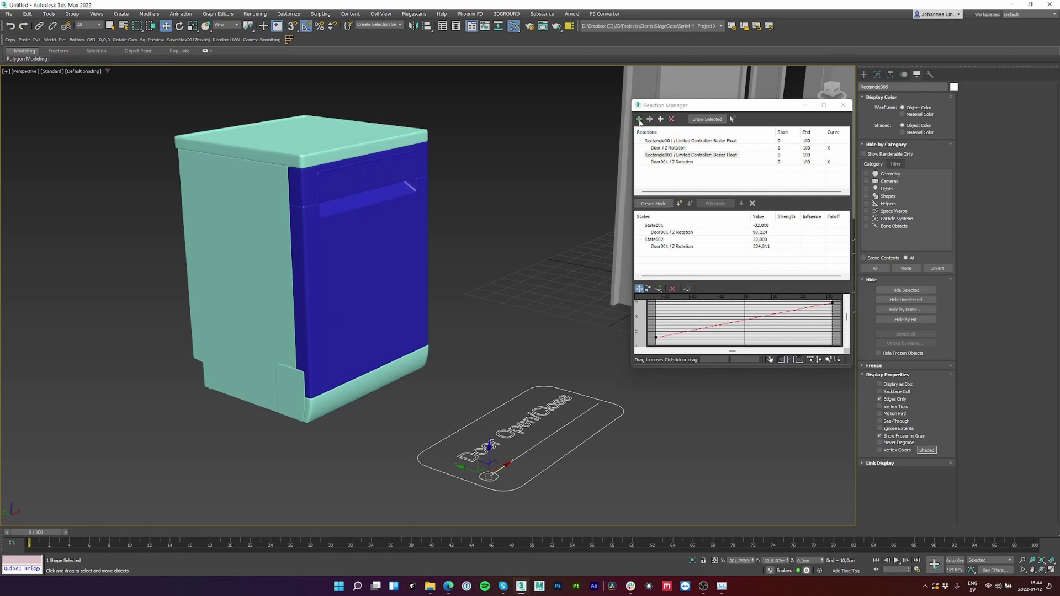
click(492, 479)
mouse_move(506, 495)
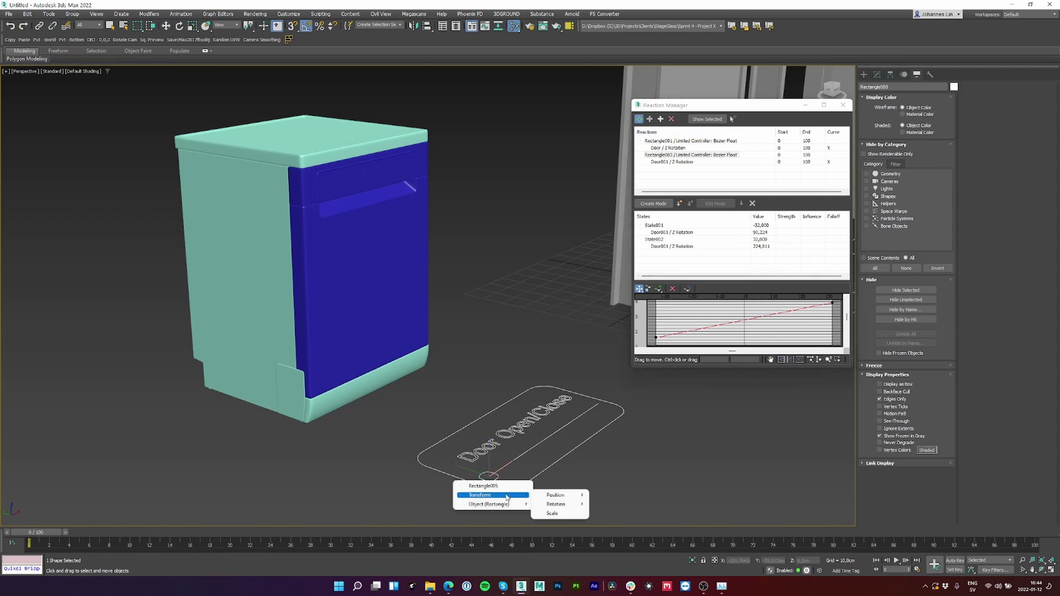
mouse_move(555, 498)
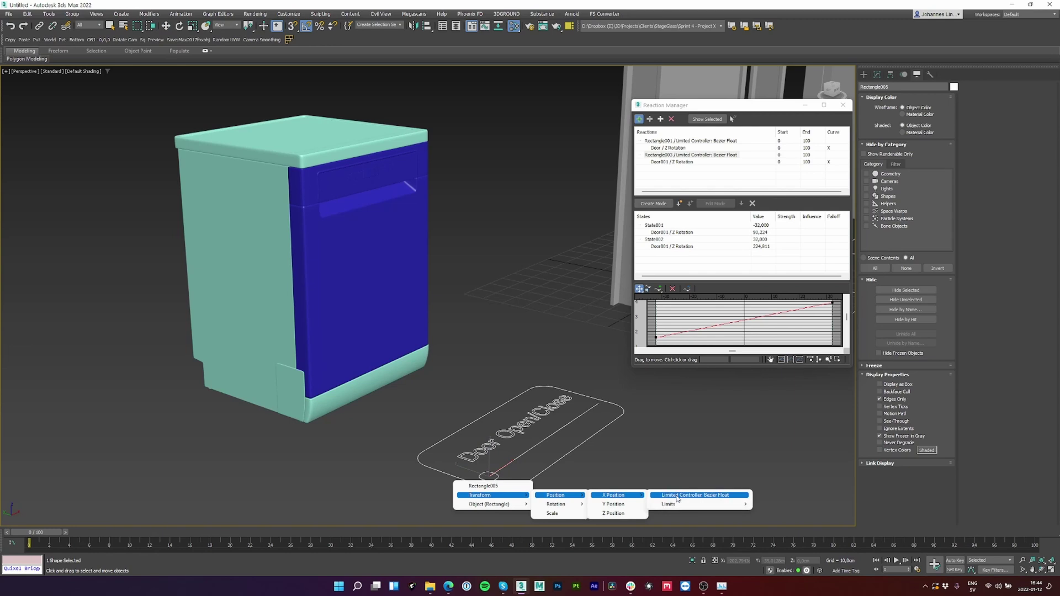
click(677, 497)
- Add the dishwasher Front Panel's X Rotation as a slave of the new handle reaction
click(378, 314)
key(e)
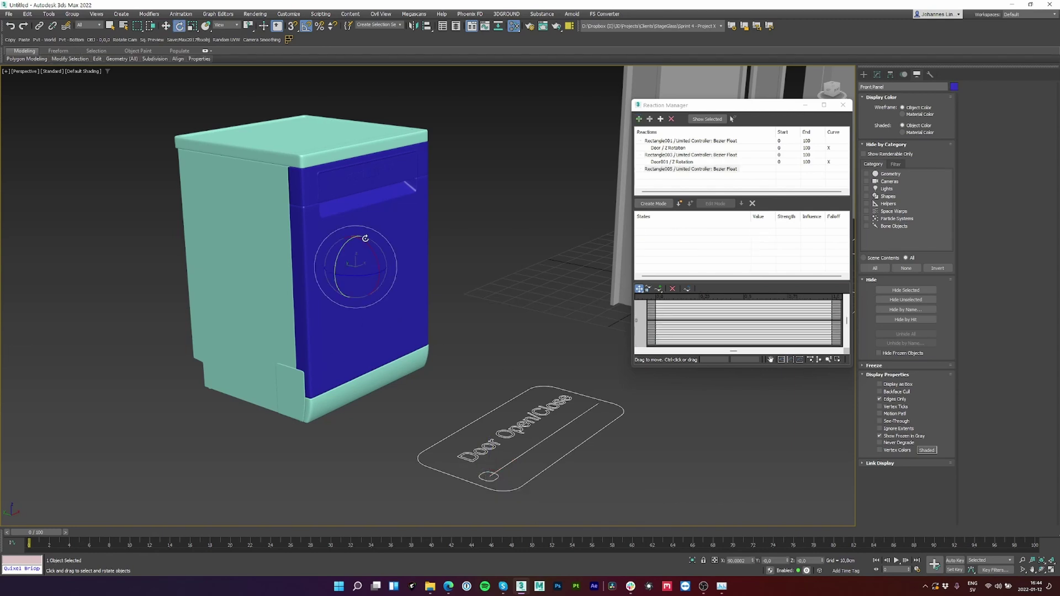
click(658, 118)
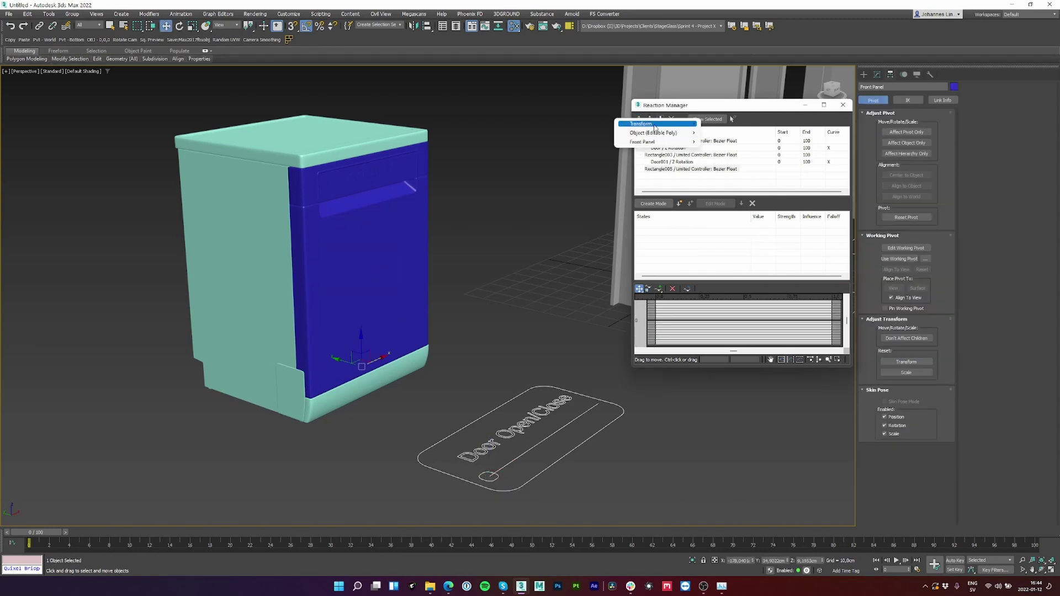
mouse_move(657, 129)
mouse_move(739, 136)
click(777, 134)
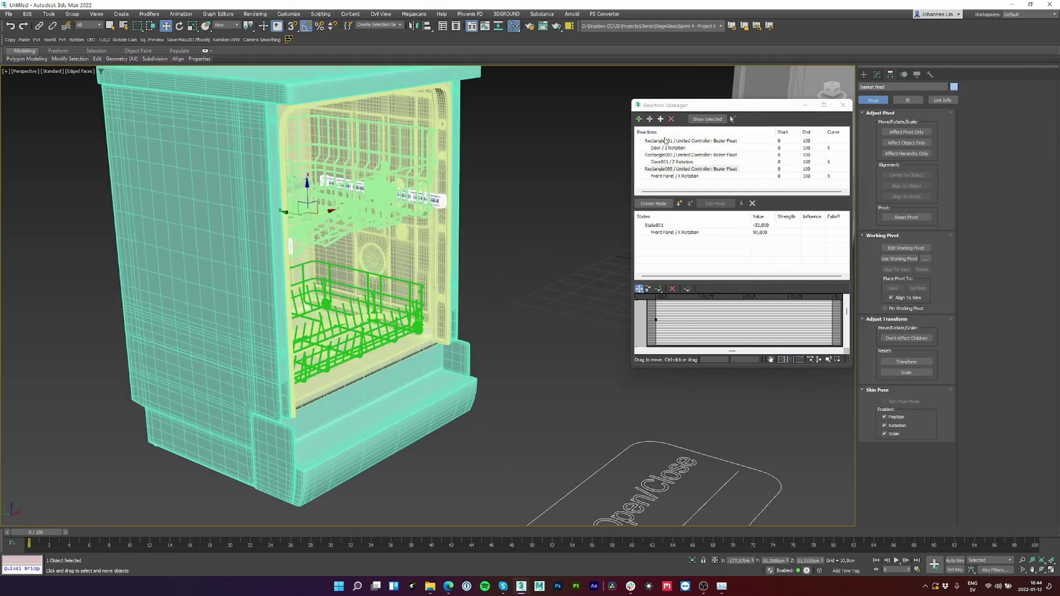
- Add the basket feed's Y Position as another slave of the dishwasher handle reaction
click(660, 118)
mouse_move(673, 122)
mouse_move(723, 124)
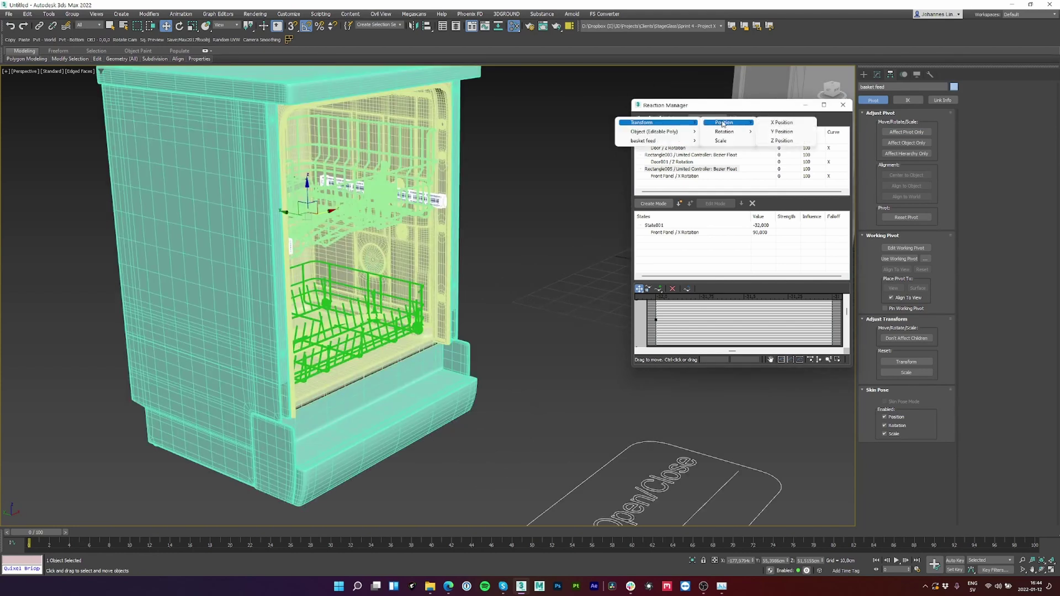
click(795, 134)
- Add the top basket's Y Position as a slave of the dishwasher handle reaction
click(400, 211)
click(660, 118)
mouse_move(665, 127)
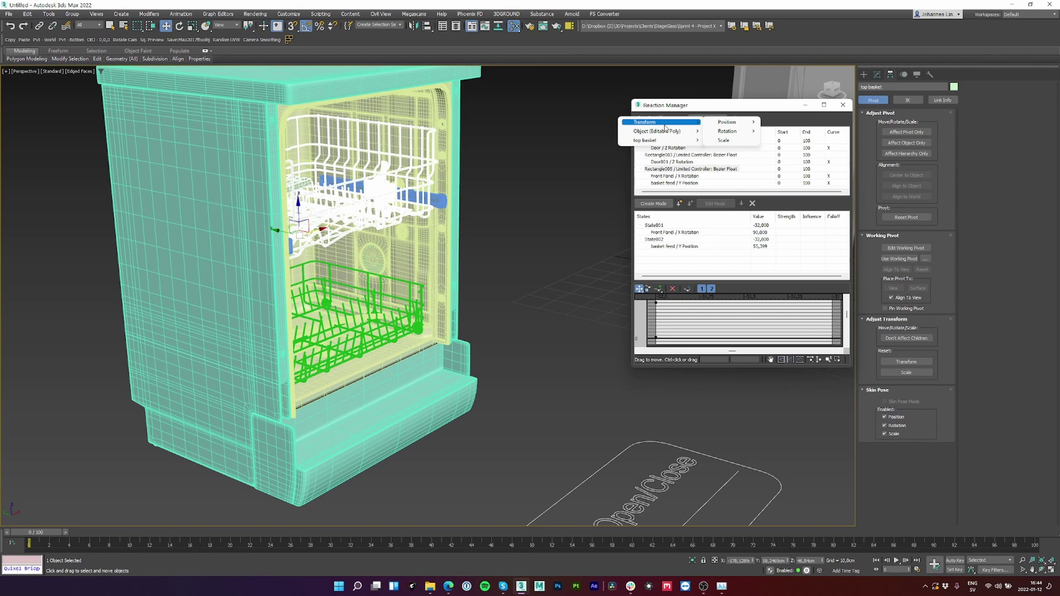
mouse_move(728, 122)
click(784, 131)
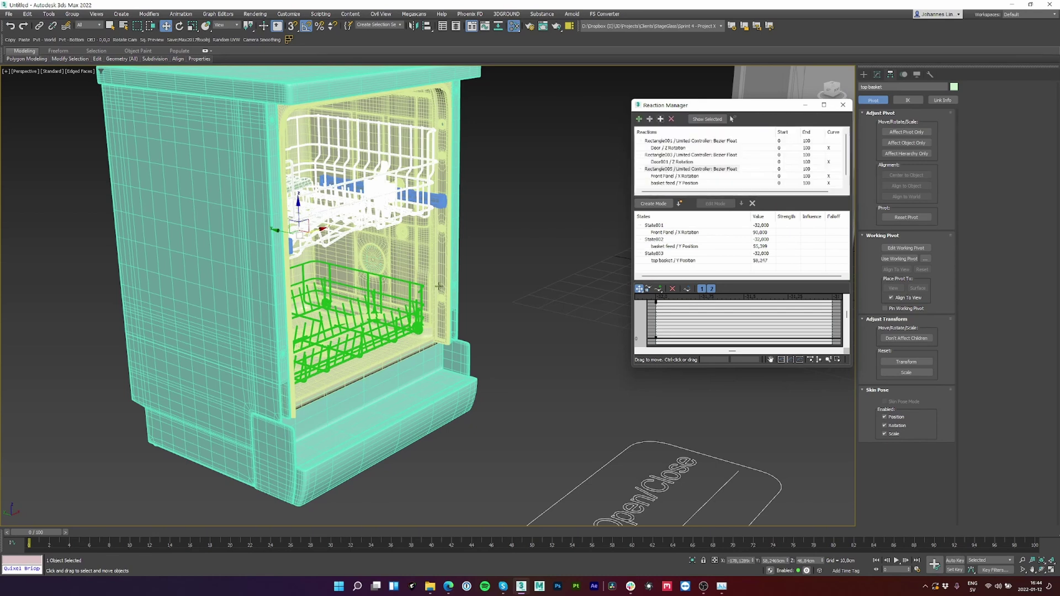
- Add the bottom basket's Y Position as a slave of the dishwasher handle reaction
click(409, 312)
click(660, 119)
mouse_move(674, 123)
click(780, 132)
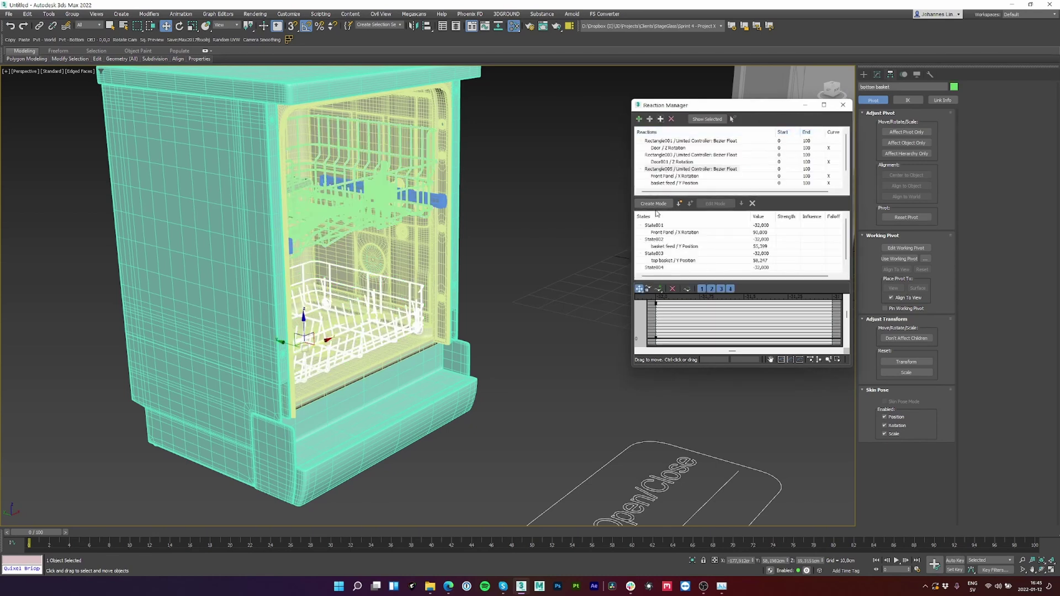
- Create a reaction state with the handle partway along its line and the dishwasher's front panel rotated fully open
click(654, 204)
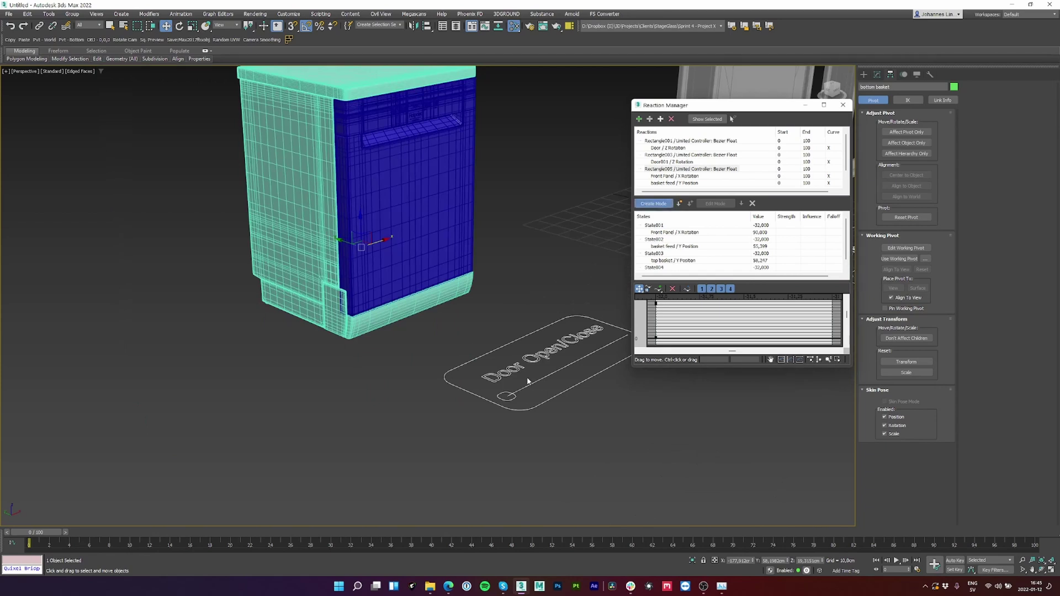
scroll(527, 380, up, 3)
click(524, 393)
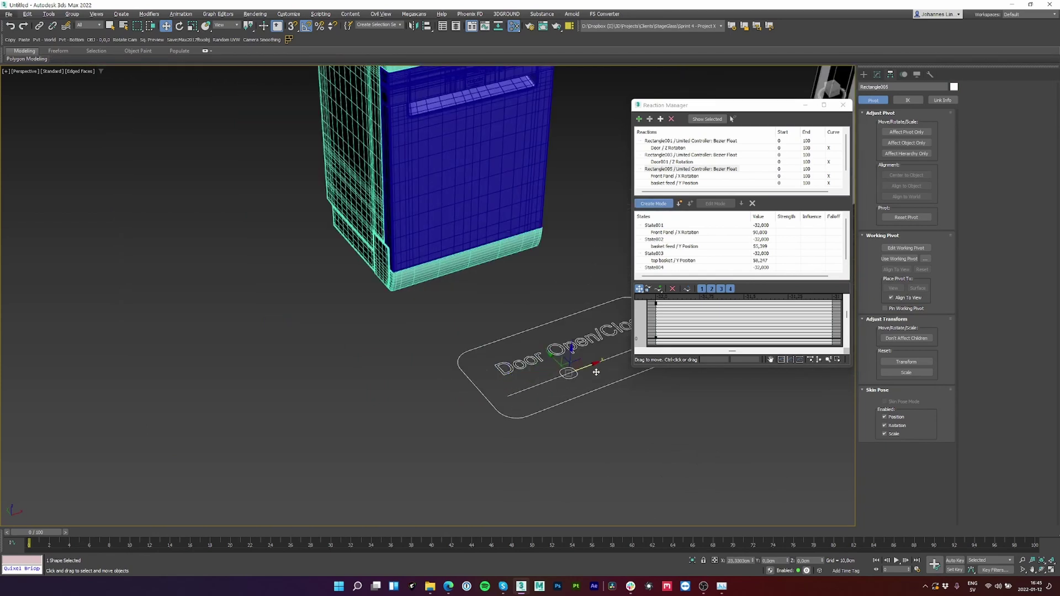
drag(483, 235, 511, 256)
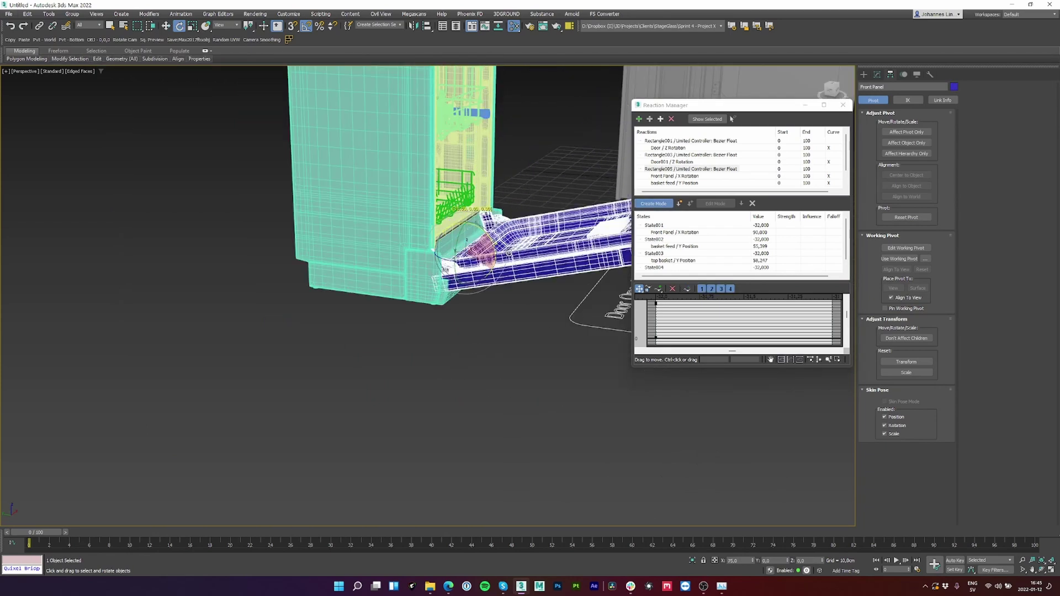
scroll(511, 256, down, 4)
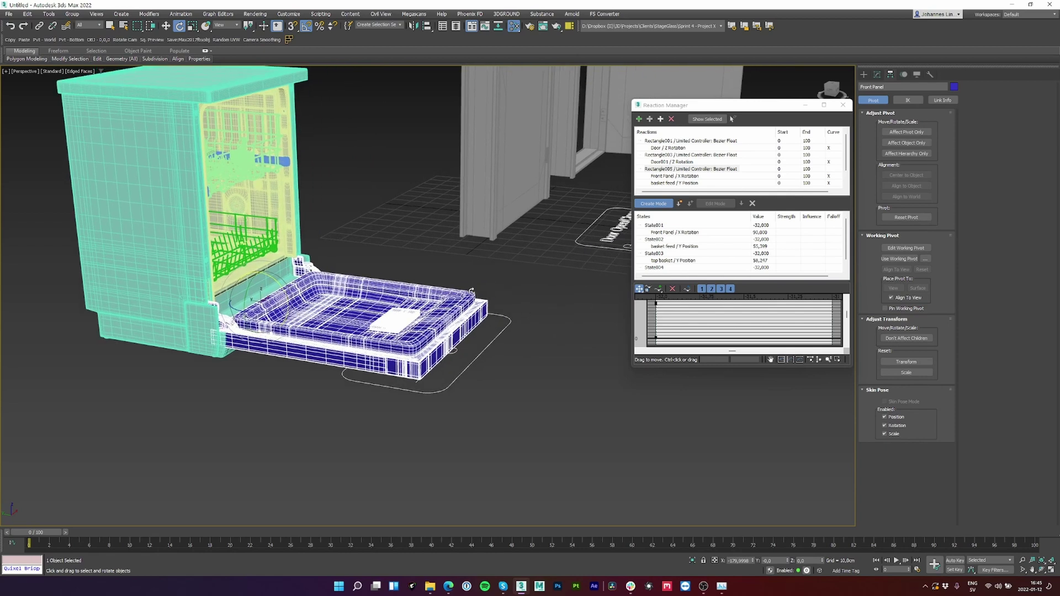
click(679, 205)
- Create a reaction state with the handle at the line's far end and the bottom basket, top basket and basket feed pulled out
alt+middle_drag(500, 331, 416, 289)
click(379, 289)
key(w)
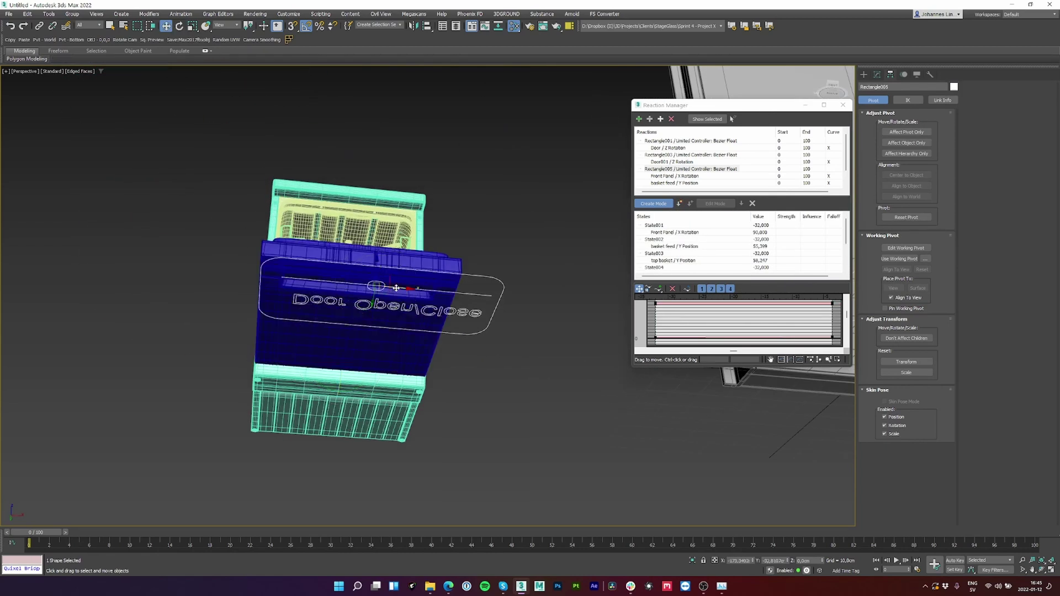
drag(396, 290, 482, 298)
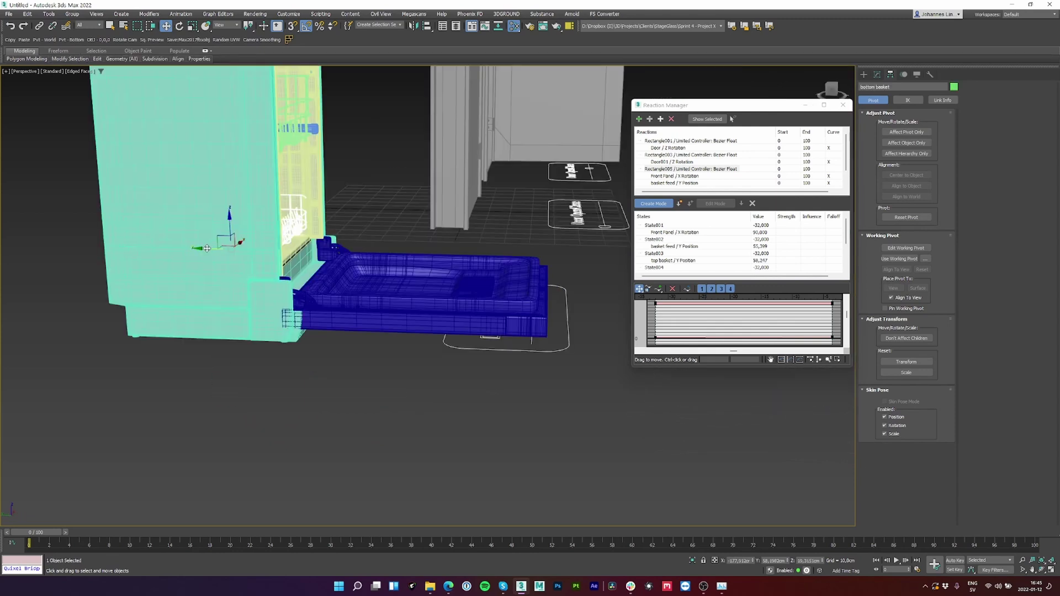
drag(238, 251, 355, 250)
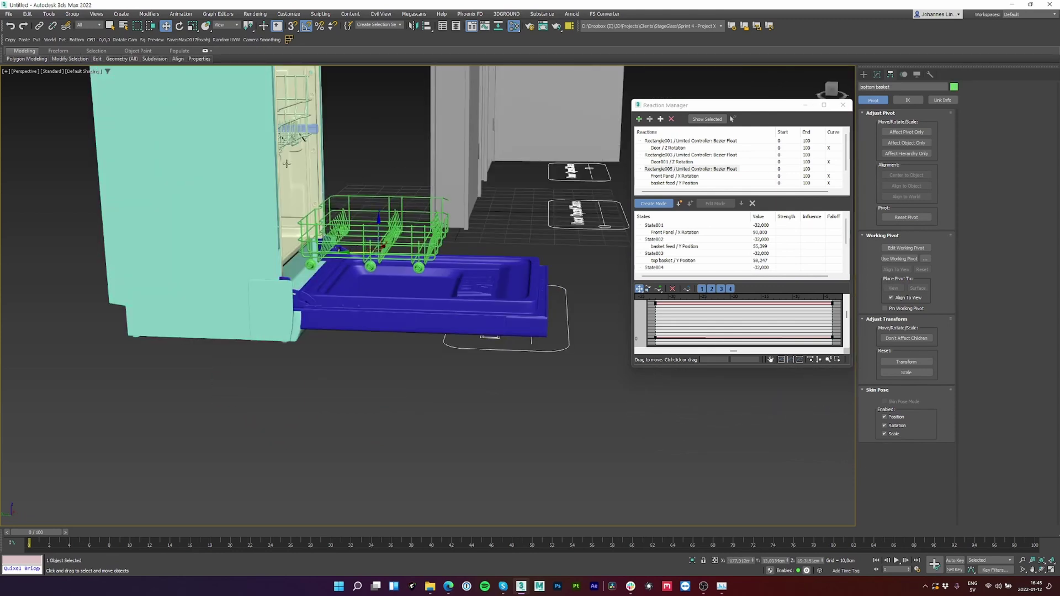
middle_drag(286, 164, 363, 211)
drag(360, 206, 360, 236)
drag(283, 198, 339, 224)
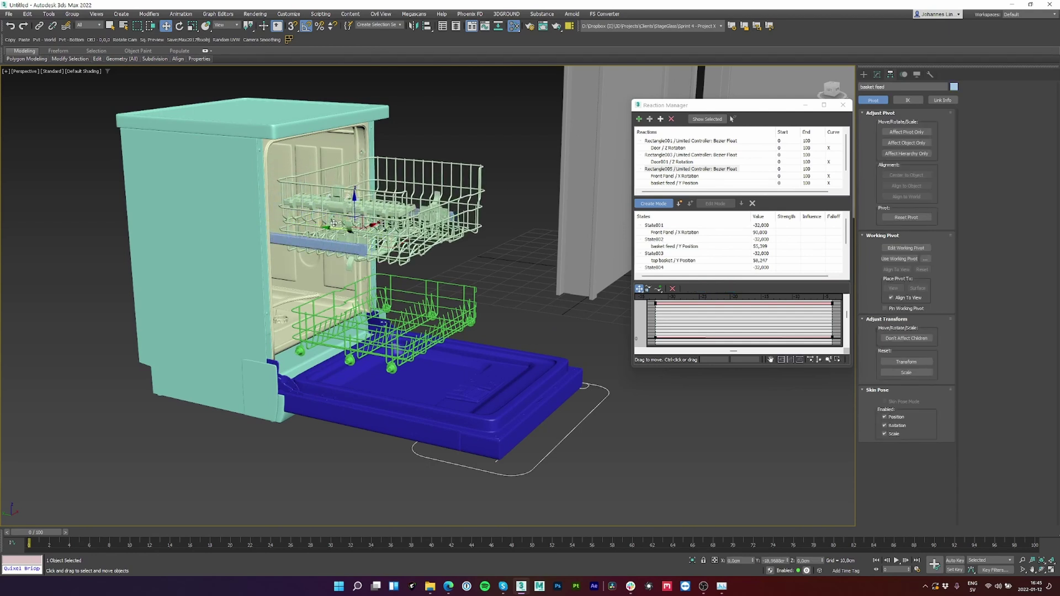
click(664, 204)
- Slide the dishwasher handle along its line to test the front panel and basket movement
click(597, 402)
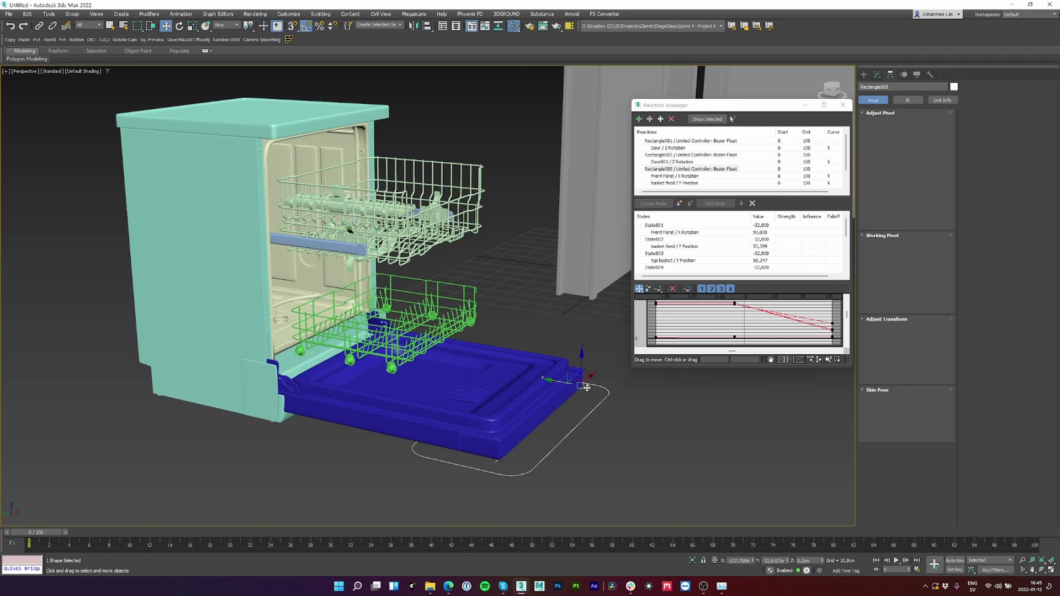
mouse_move(592, 376)
mouse_down()
mouse_move(544, 422)
mouse_move(489, 444)
mouse_move(494, 472)
mouse_move(549, 414)
mouse_move(532, 444)
mouse_move(494, 467)
mouse_move(560, 417)
mouse_move(548, 439)
mouse_move(491, 470)
mouse_move(607, 410)
mouse_move(582, 385)
mouse_up()
- Give the middle point of the reaction curves Bezier tangents and lengthen its tangent handle to smooth the transition
middle_drag(754, 300, 741, 311)
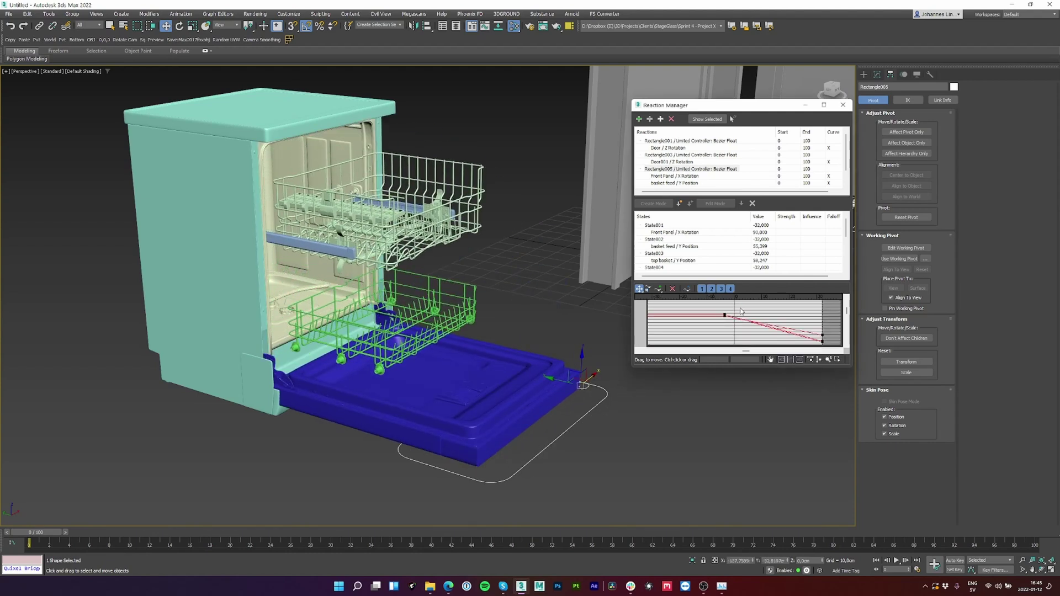
right_click(724, 319)
click(743, 331)
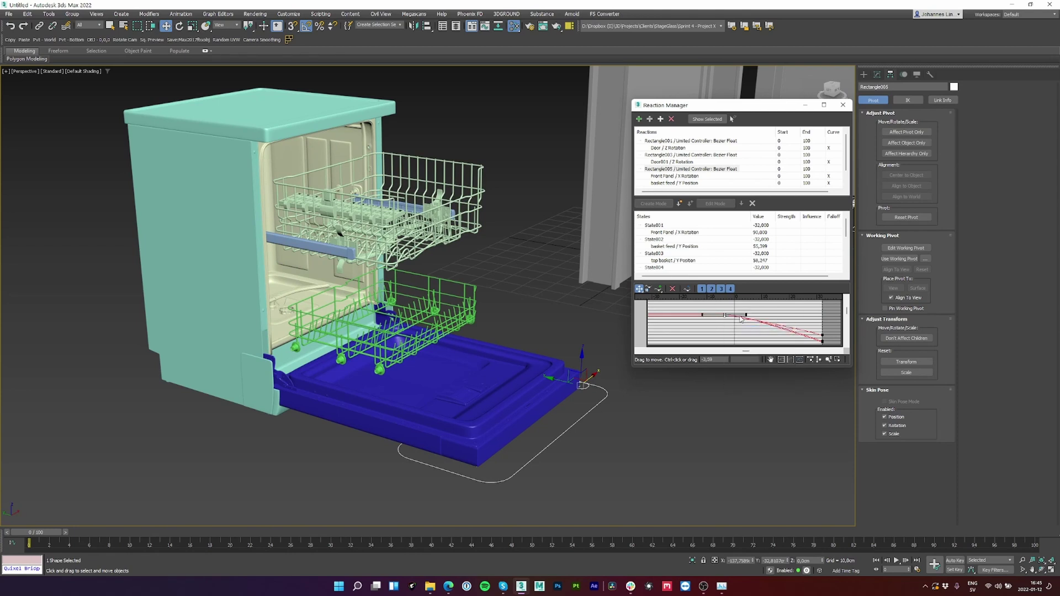
mouse_move(744, 314)
mouse_down()
mouse_move(772, 314)
mouse_move(758, 315)
mouse_up()
- Slide the handle back to the starting end of its line to test the baskets retracting and the dishwasher closing
drag(595, 374, 587, 398)
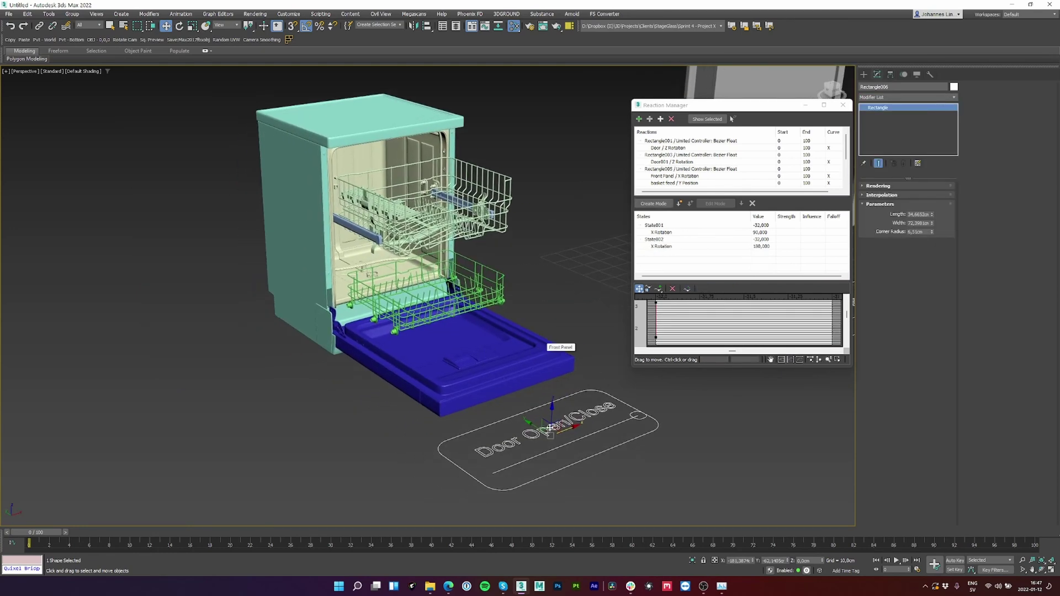
click(623, 429)
click(640, 417)
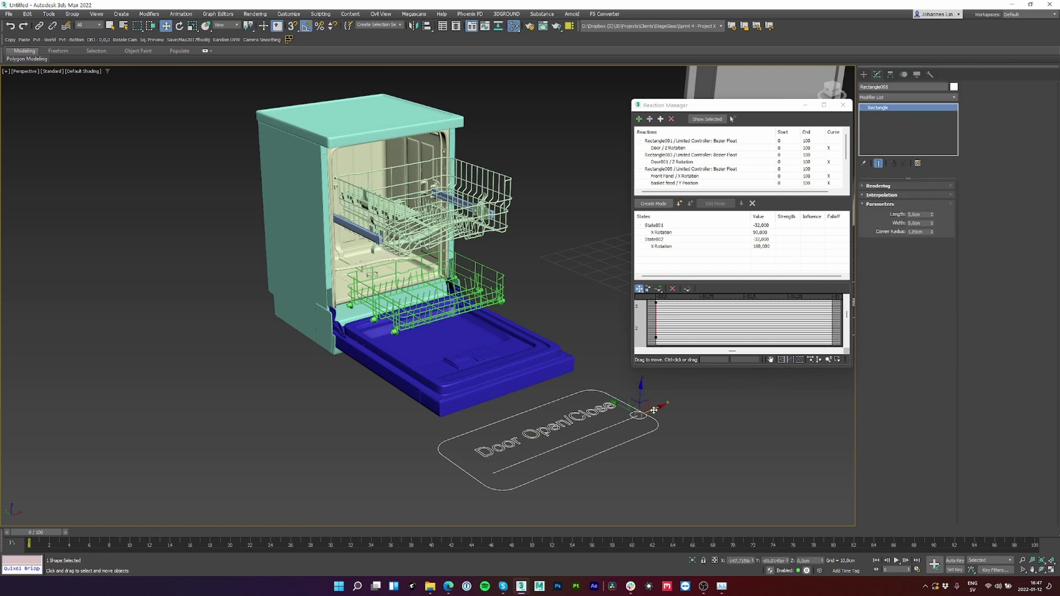
drag(650, 421, 489, 489)
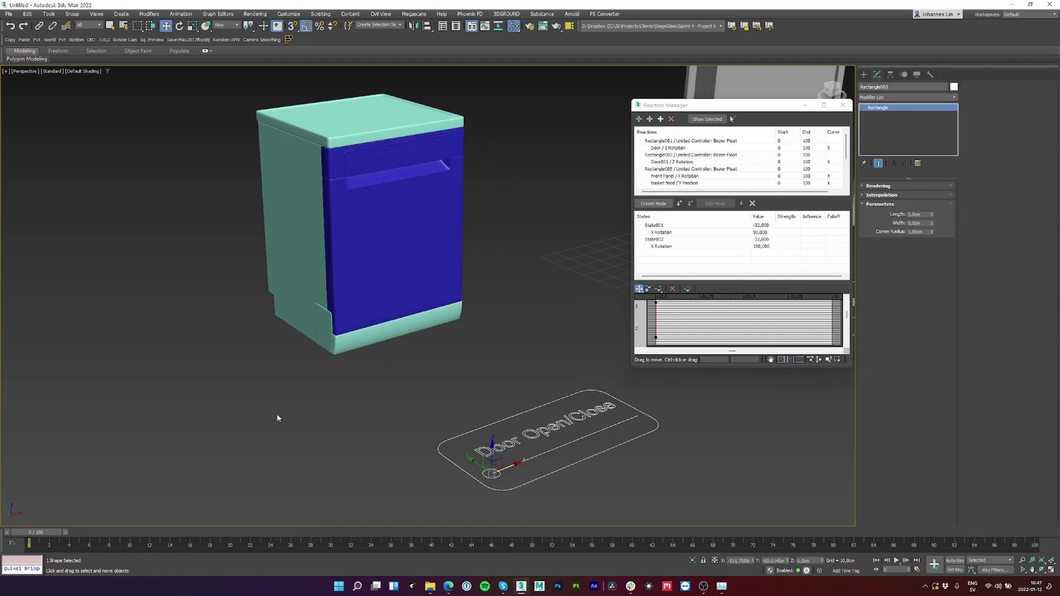
- Select all four shapes of the dishwasher's slider control, and reselect only its handle
middle_drag(415, 430, 362, 504)
drag(567, 342, 595, 346)
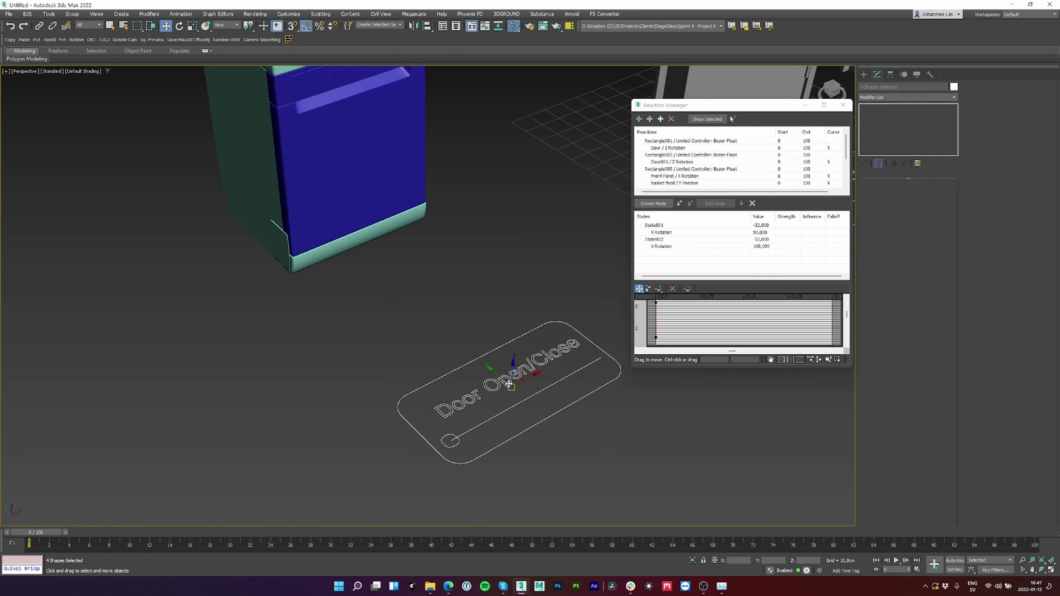
drag(507, 386, 465, 373)
click(445, 440)
drag(421, 461, 402, 444)
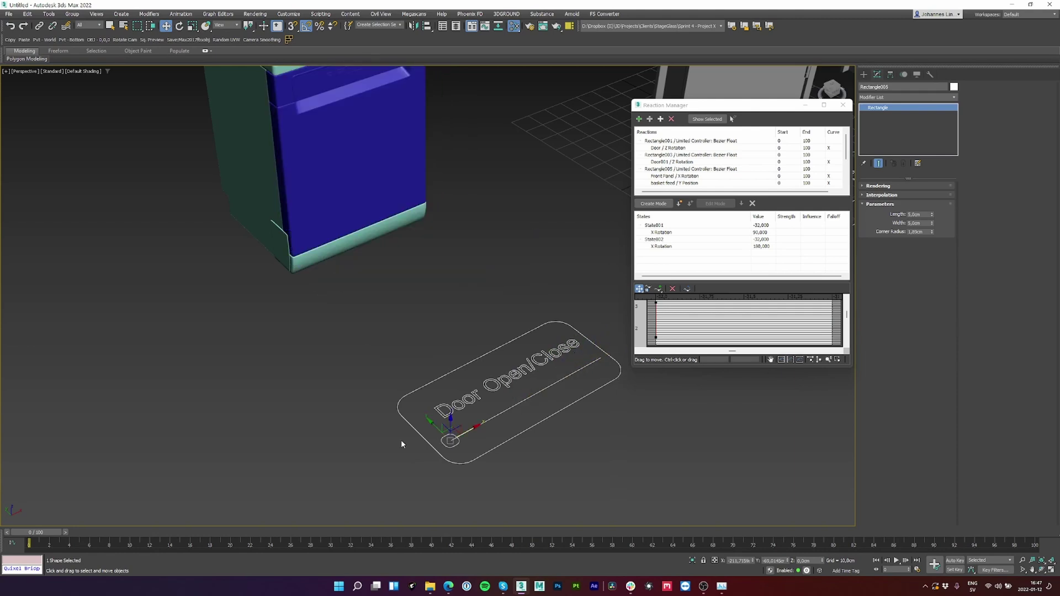